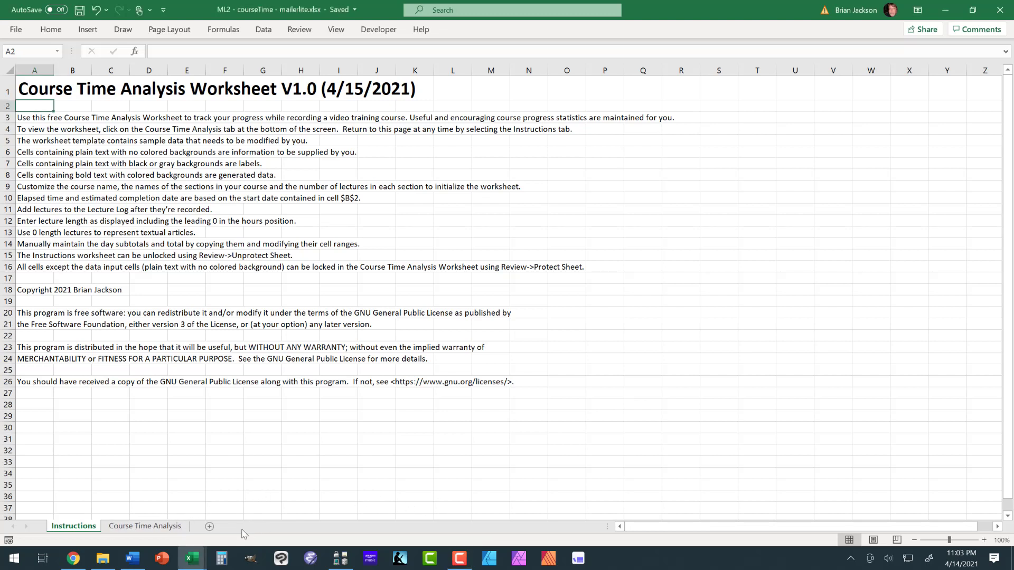
Open the Course Time Analysis sheet and inspect the formulas for the overall average and the finished, projected and remaining days.
left_click(155, 527)
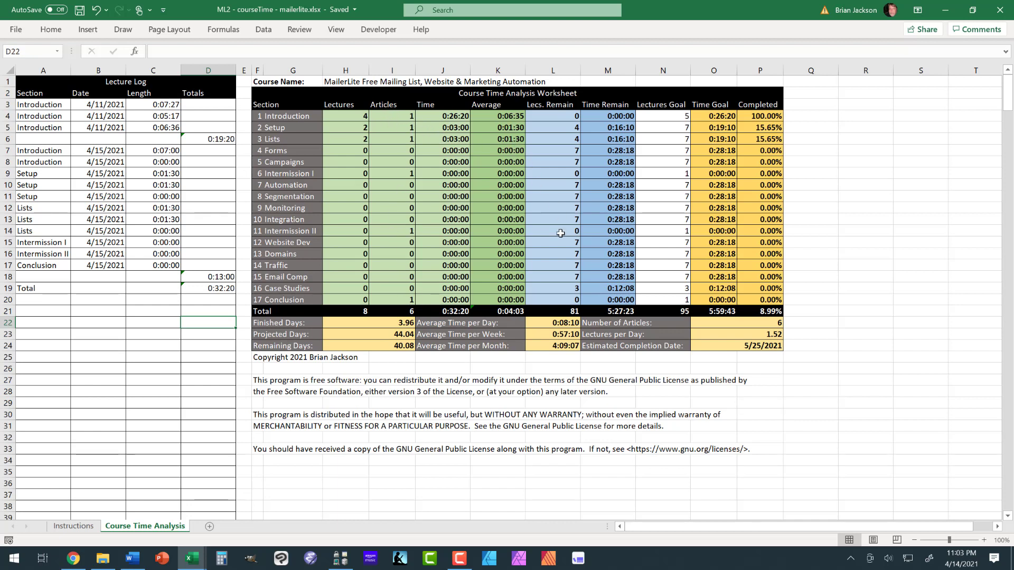
left_click(517, 312)
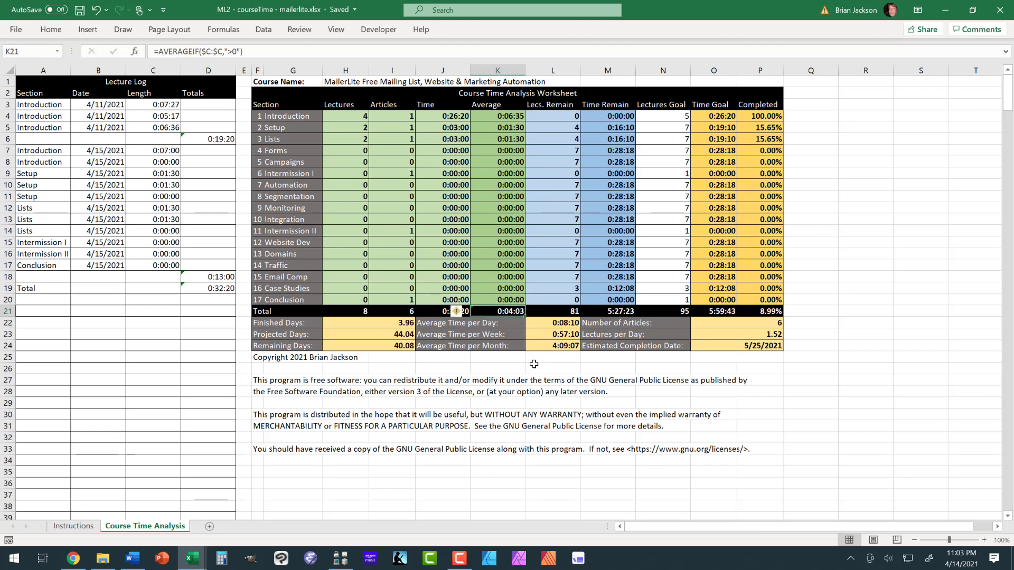
left_click(392, 326)
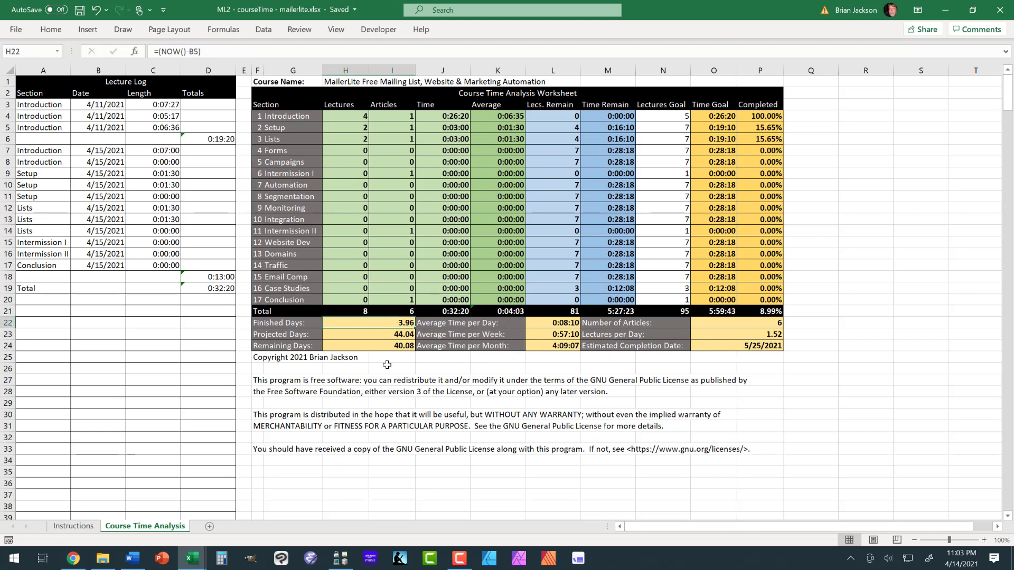
left_click(356, 332)
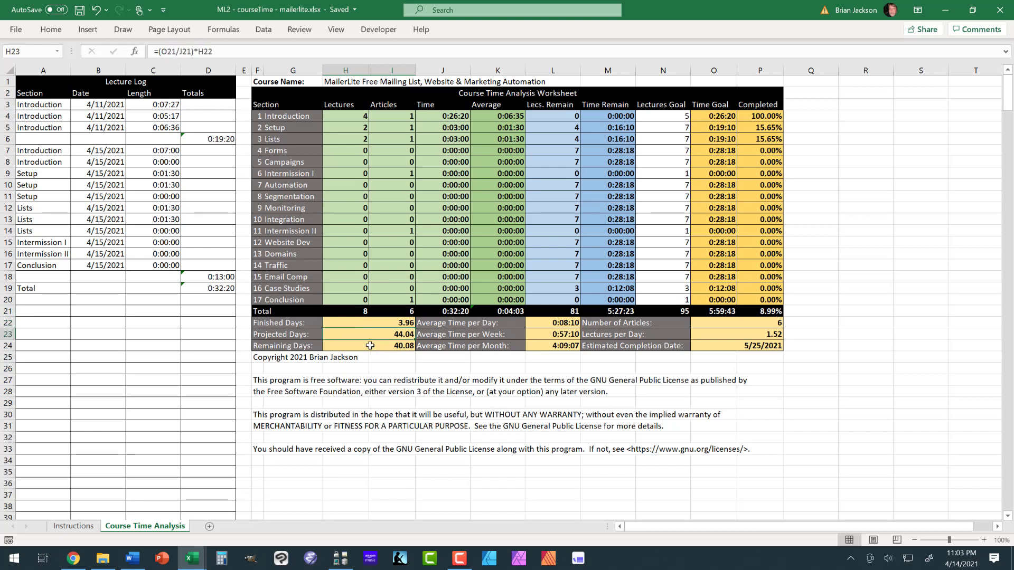
left_click(372, 347)
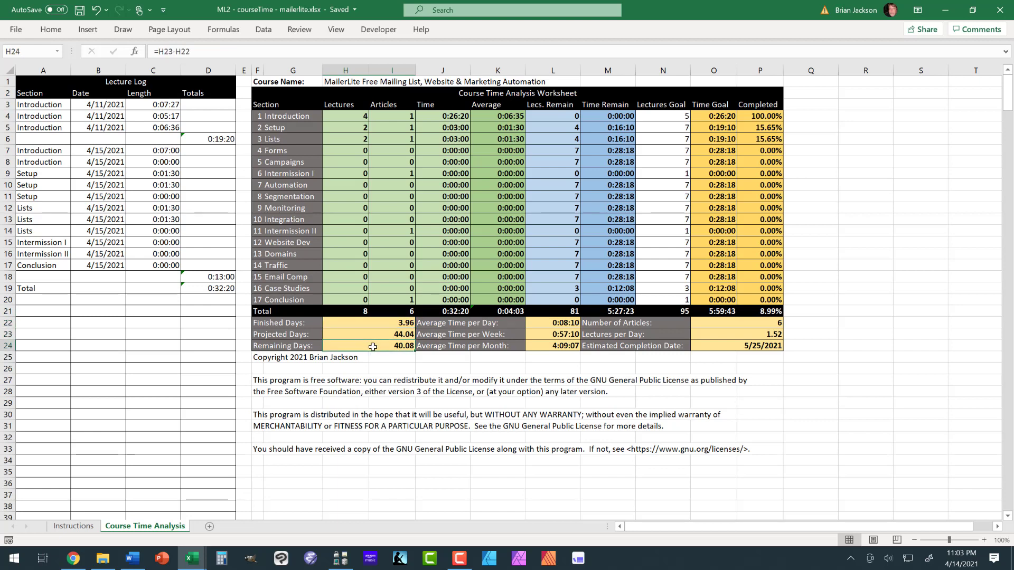
Inspect the estimated completion date, lectures per day, average time per day, week and month, and the Lectures Goal entries.
left_click(724, 345)
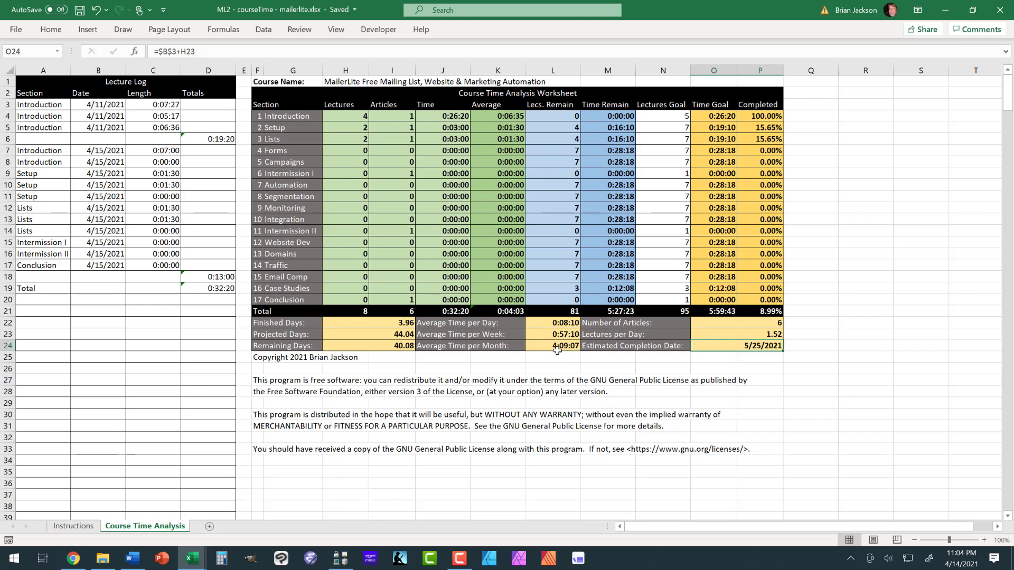
left_click(605, 337)
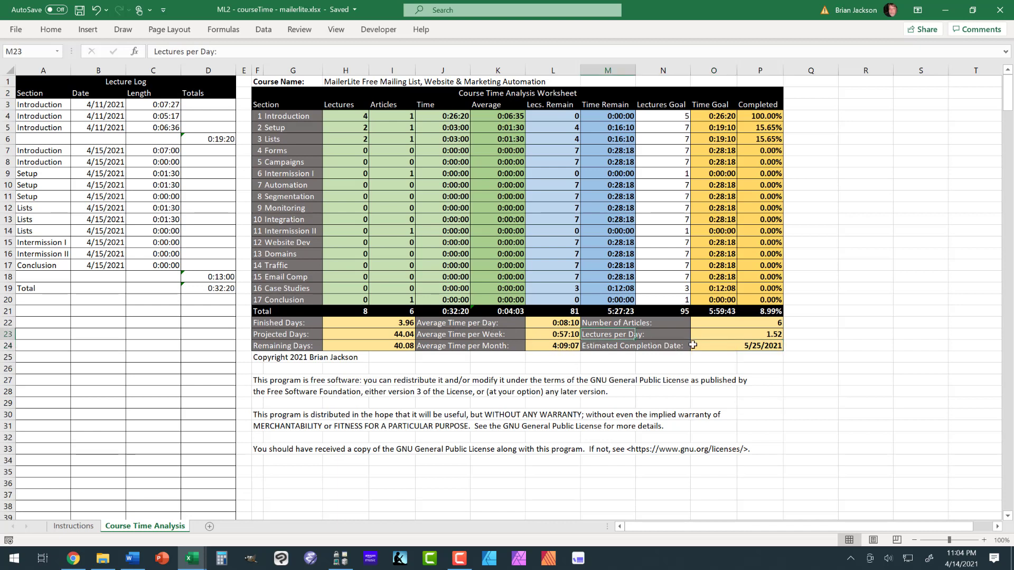
left_click(756, 334)
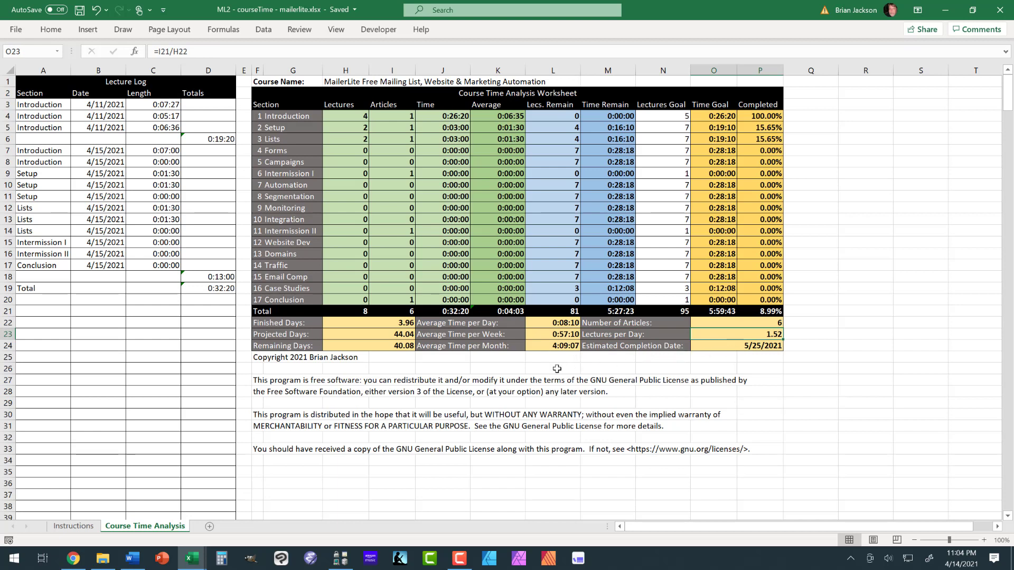
left_click(538, 326)
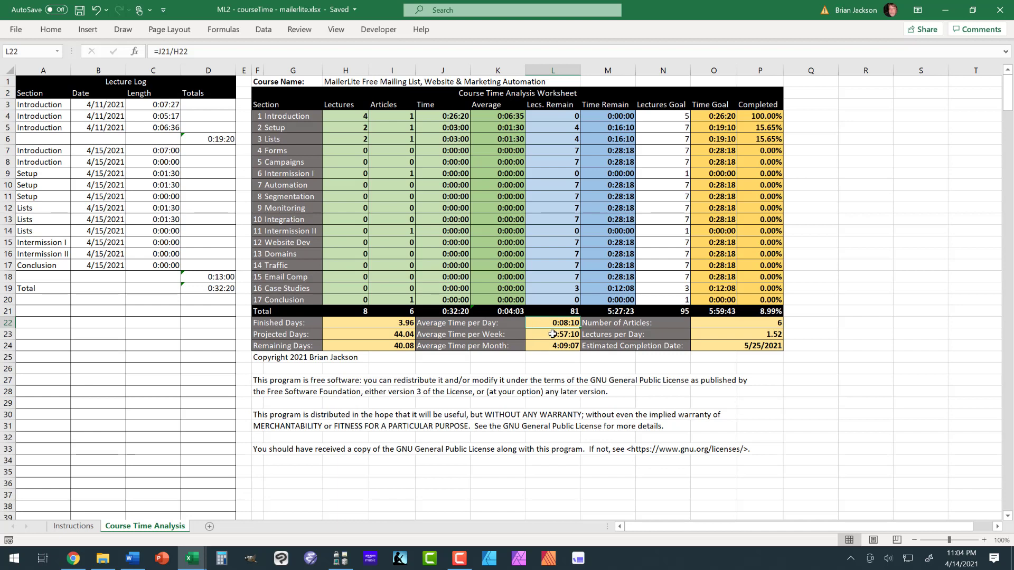
left_click(553, 334)
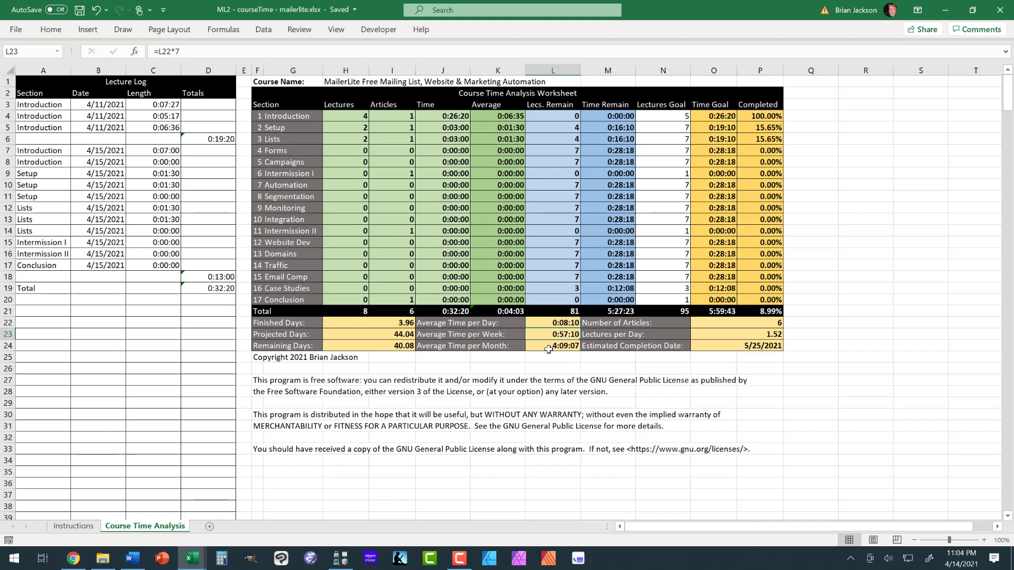
left_click(547, 348)
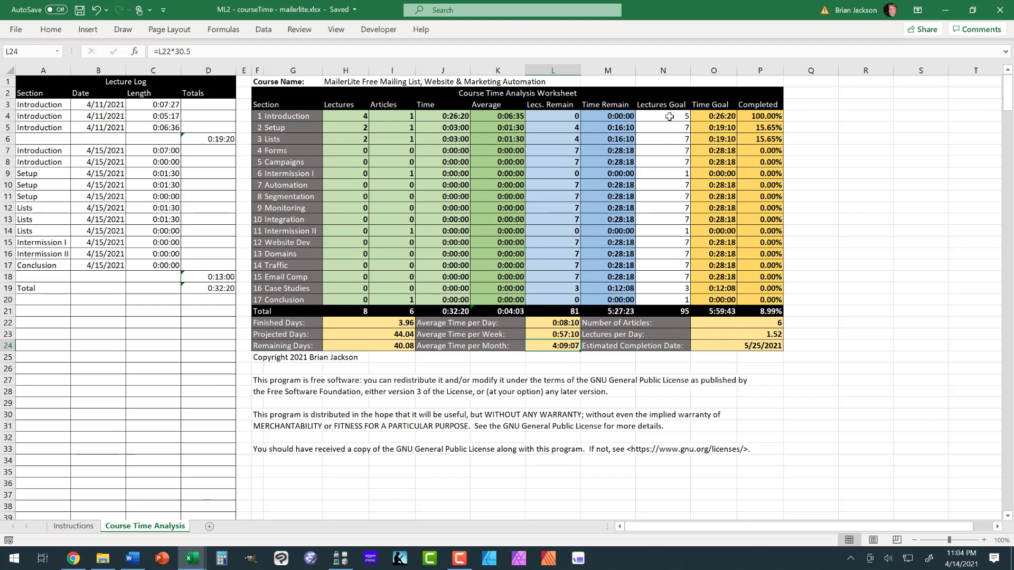
left_click_drag(669, 117, 646, 300)
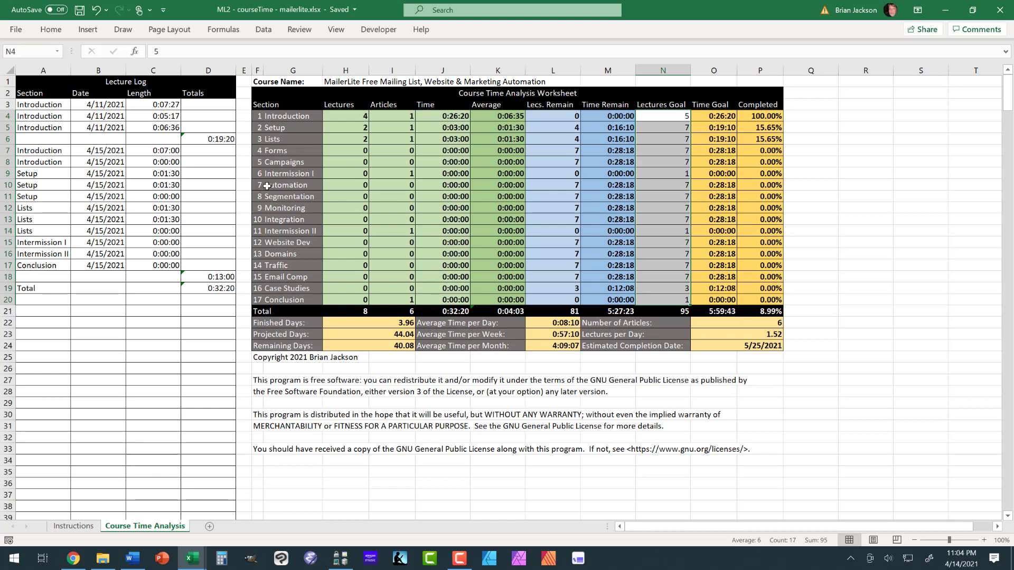
Try inserting a copy of the Automation section cells F10:P10 with existing cells shifted right, and undo the insertion.
left_click(267, 186)
left_click_drag(259, 186, 757, 186)
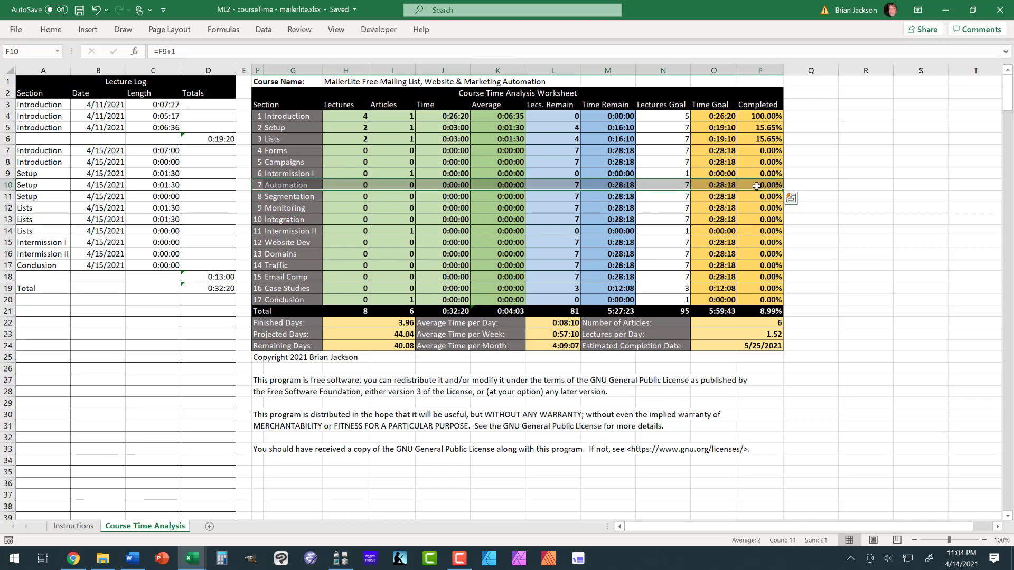
right_click(757, 186)
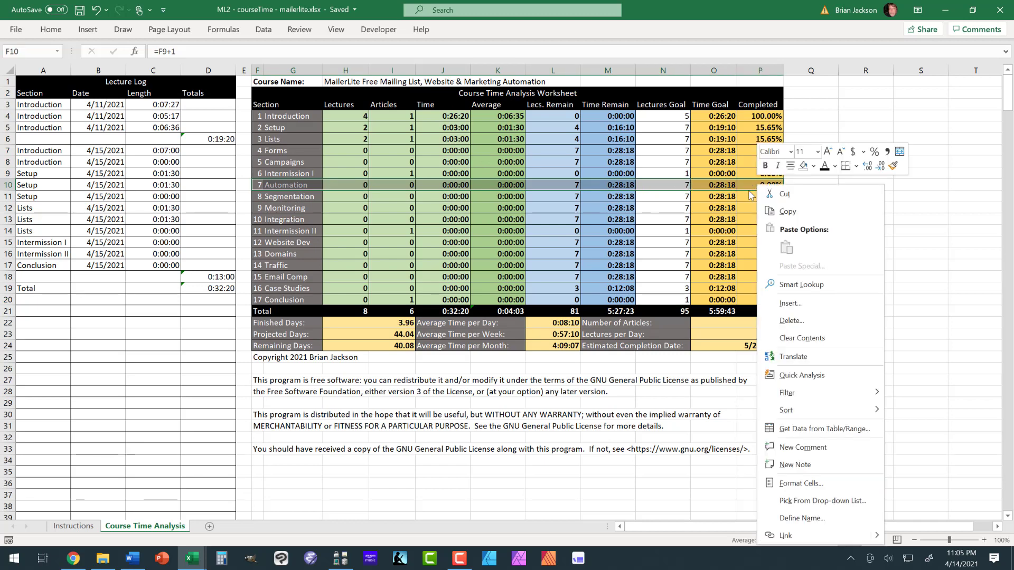
left_click(786, 212)
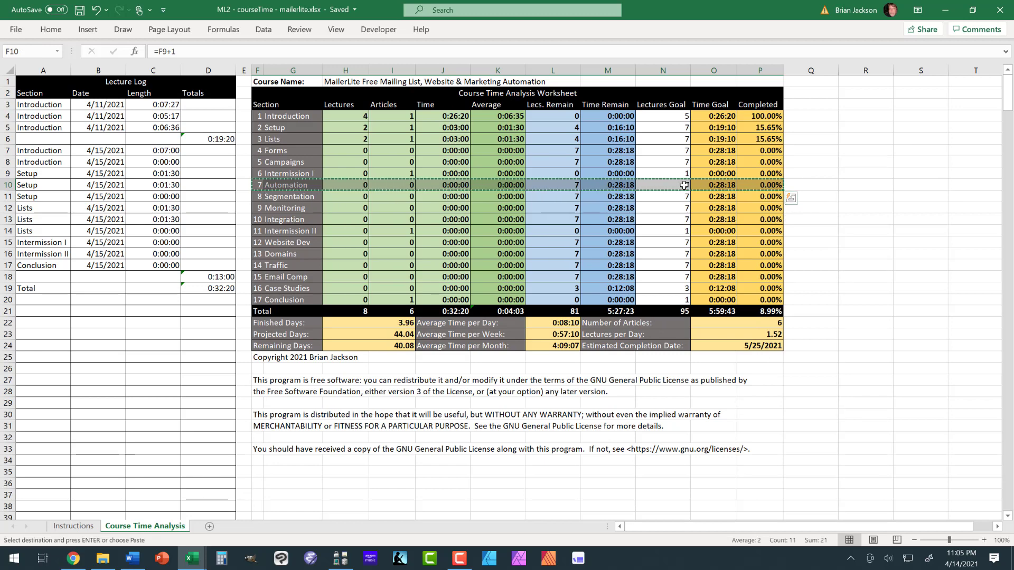
right_click(684, 186)
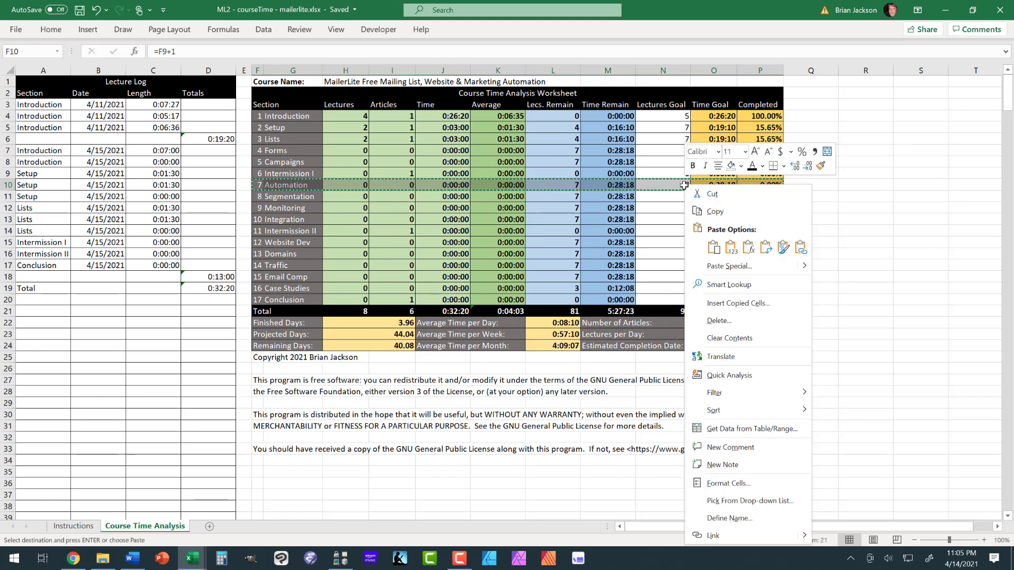
left_click(732, 304)
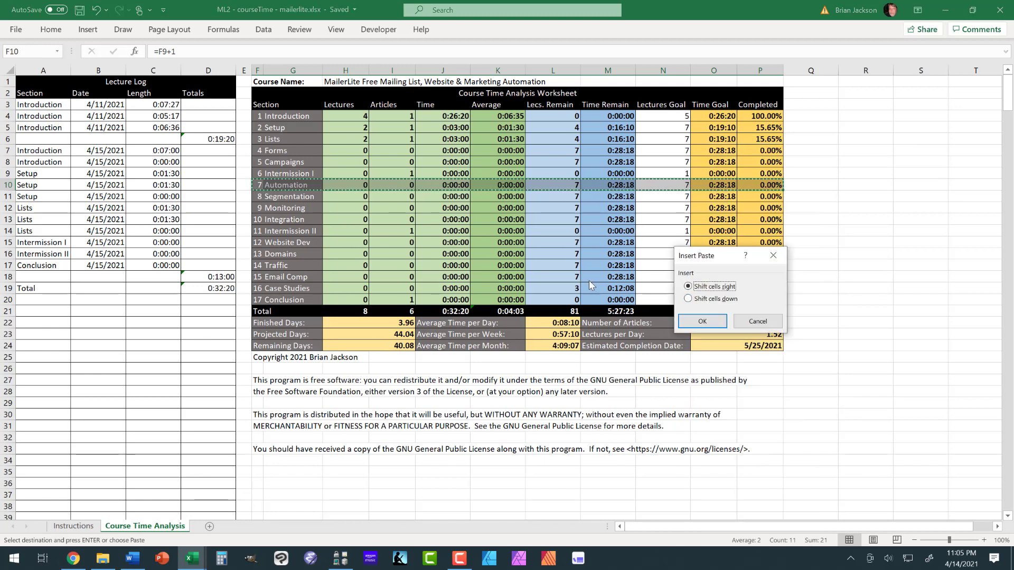
left_click(704, 321)
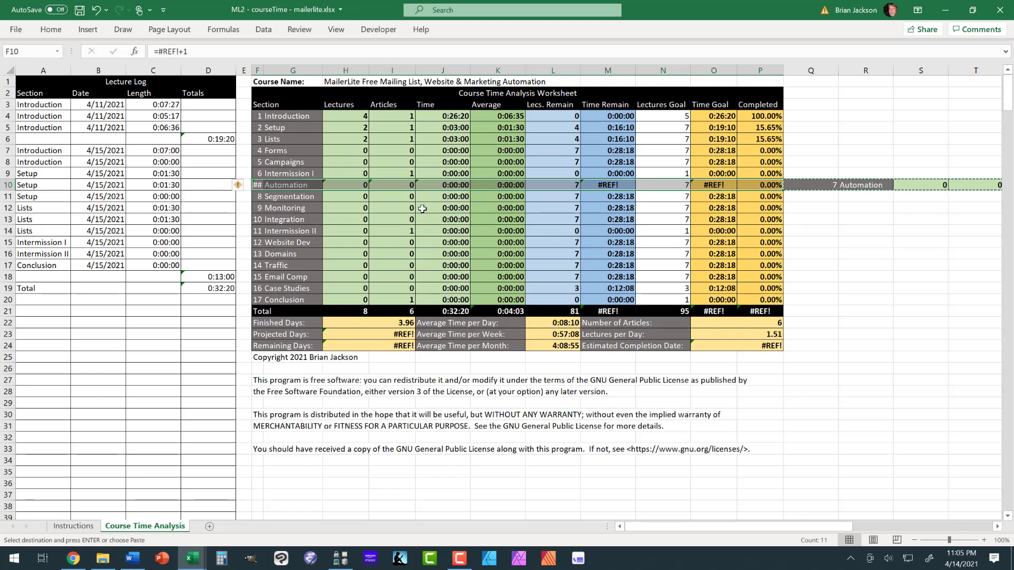
left_click(95, 9)
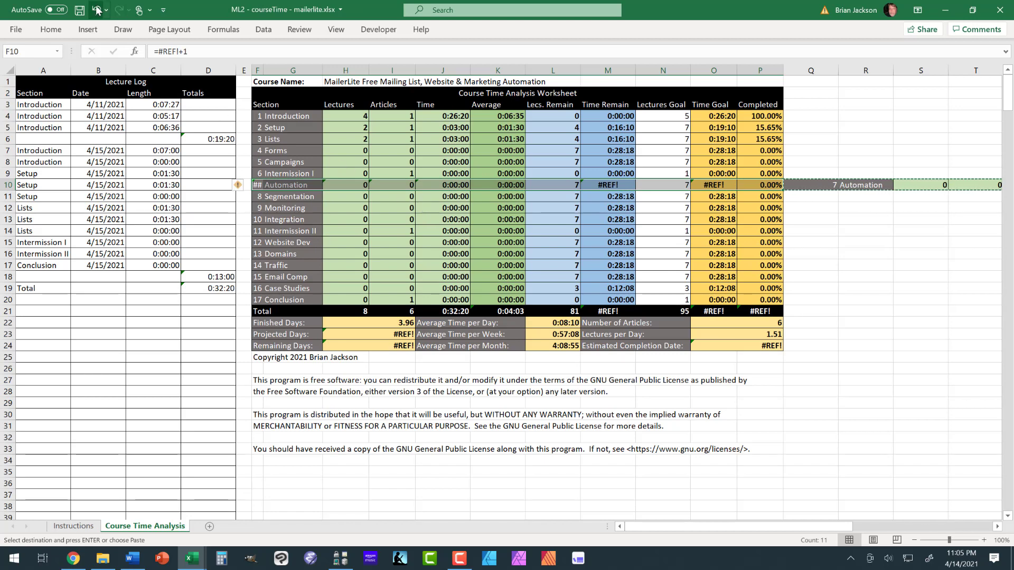
Insert the copied Automation section cells at F10:P10 with the existing cells shifted down.
right_click(389, 185)
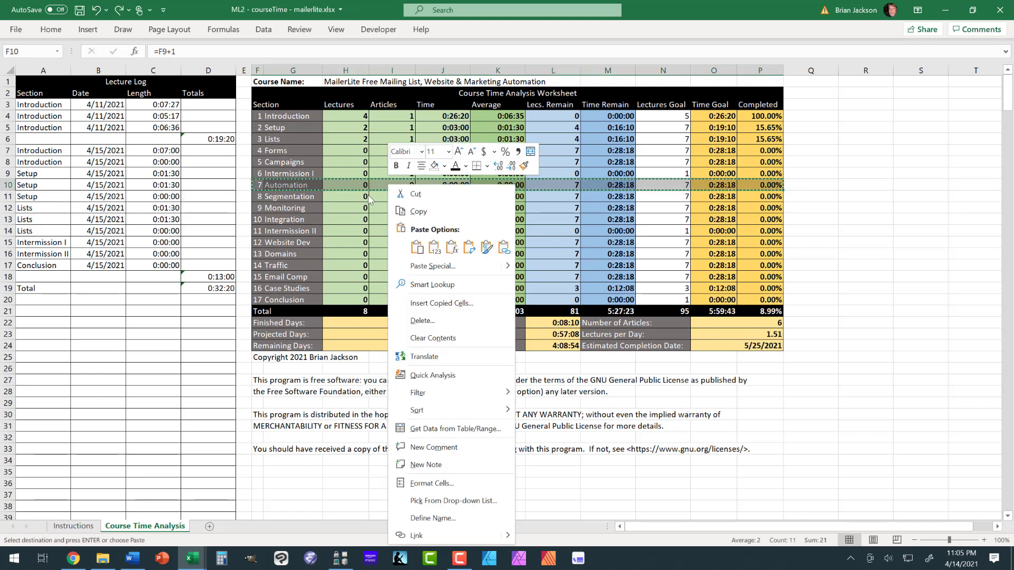
left_click(432, 303)
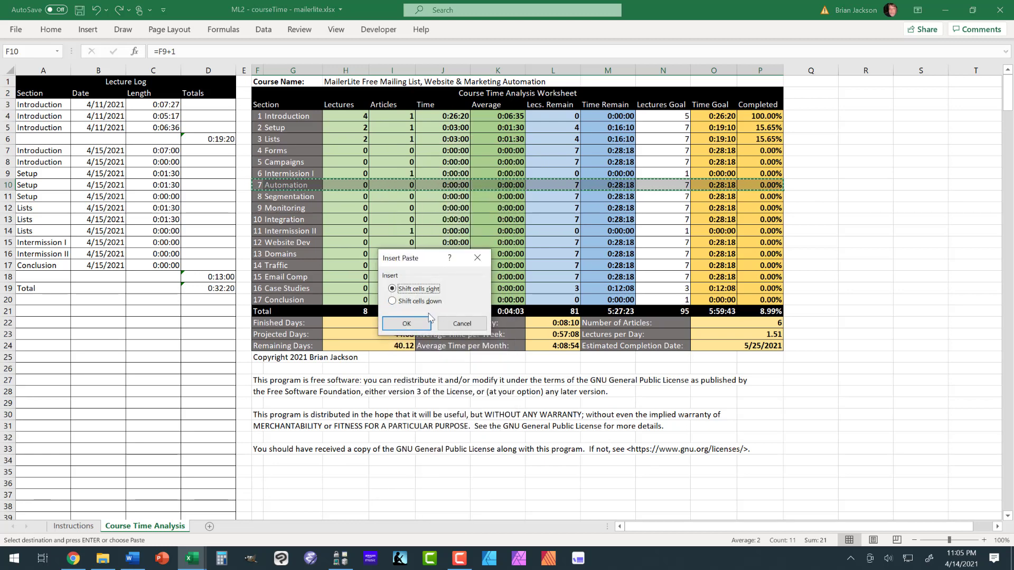
left_click(399, 302)
left_click(406, 323)
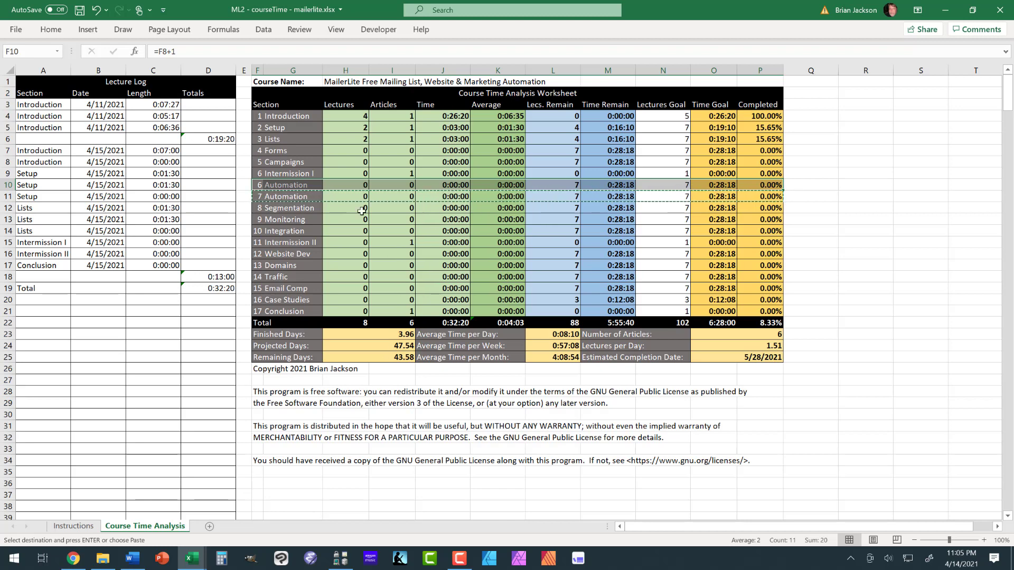
Delete the lower Automation section cells F11:P11 and shift the remaining cells up.
left_click(271, 204)
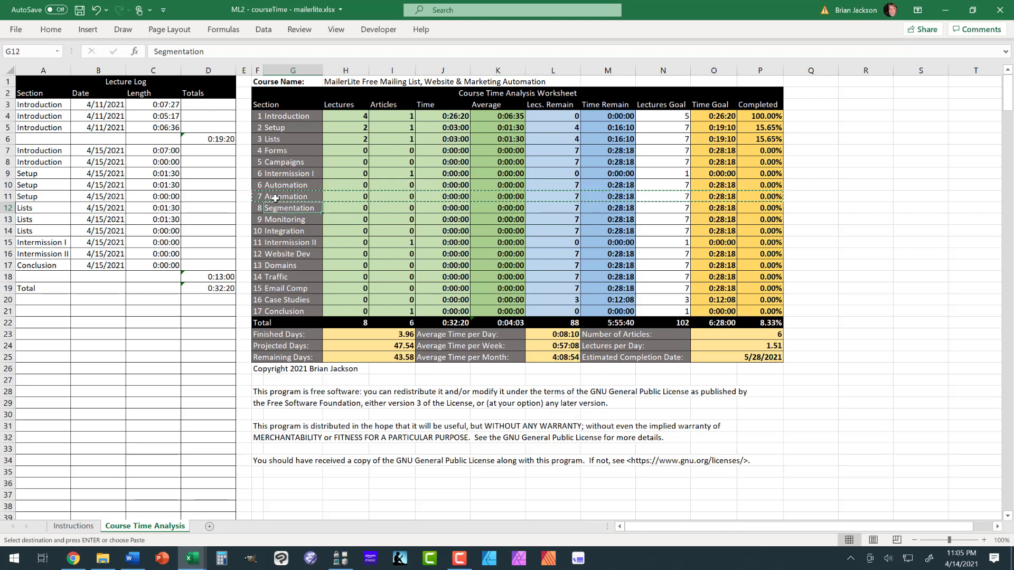
left_click(271, 196)
key("shift+Right")
key("shift+Right")
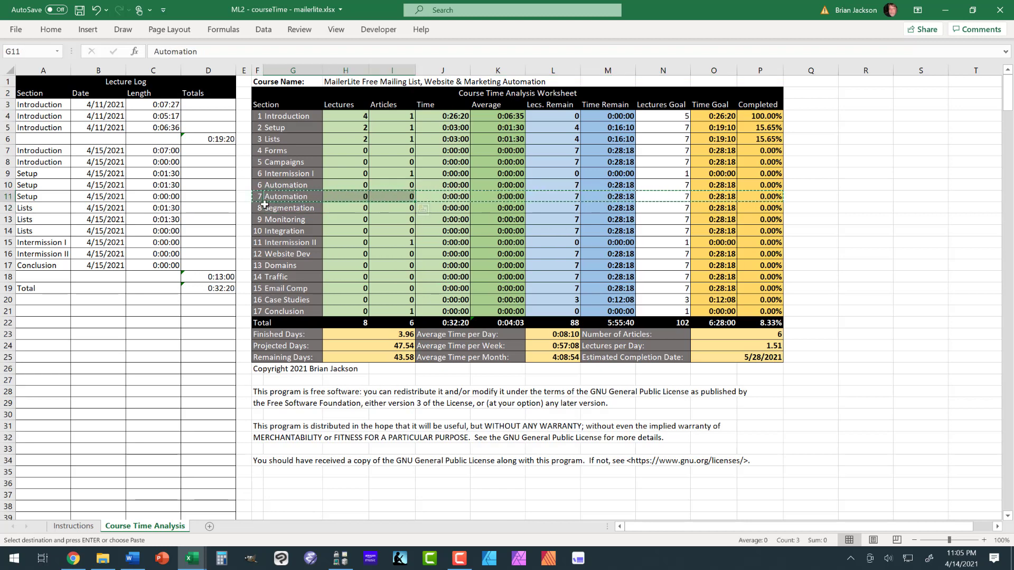
left_click_drag(262, 197, 759, 197)
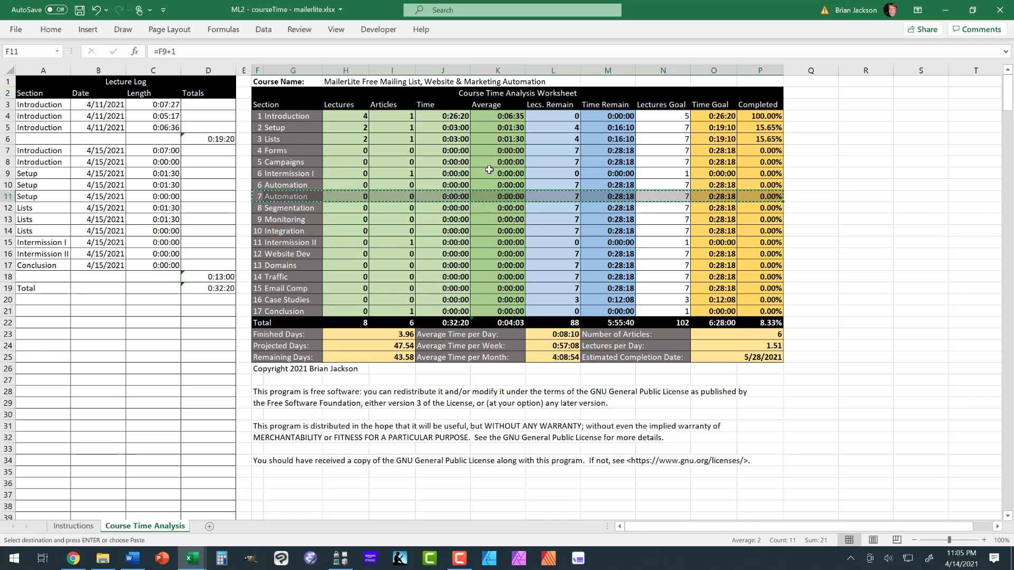
right_click(408, 197)
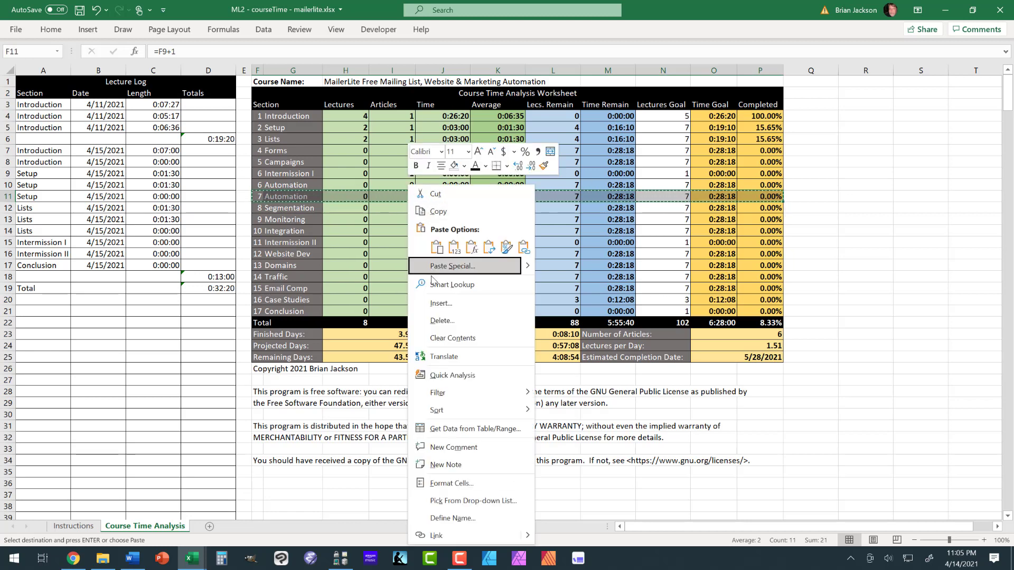
left_click(447, 319)
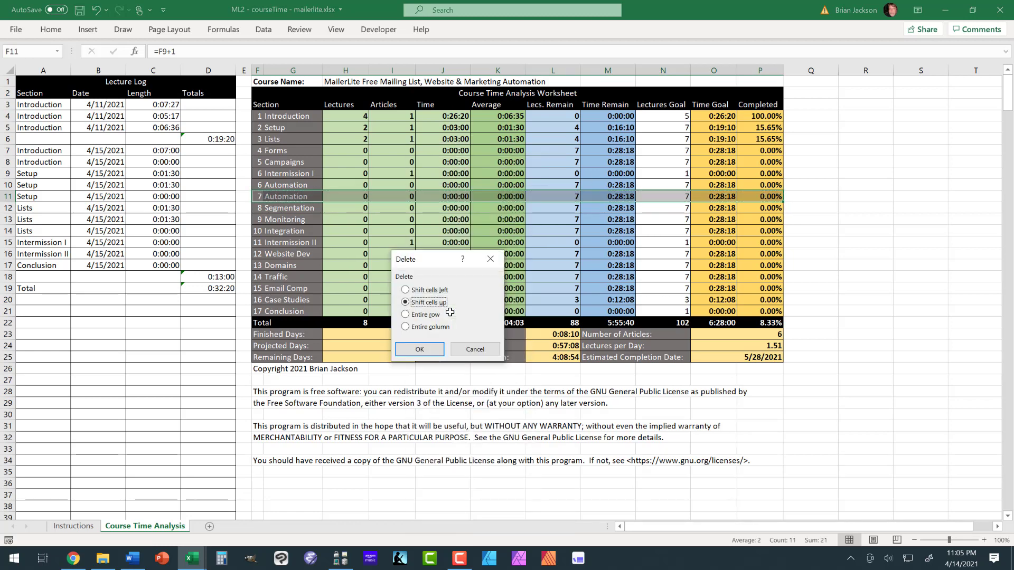
left_click(419, 349)
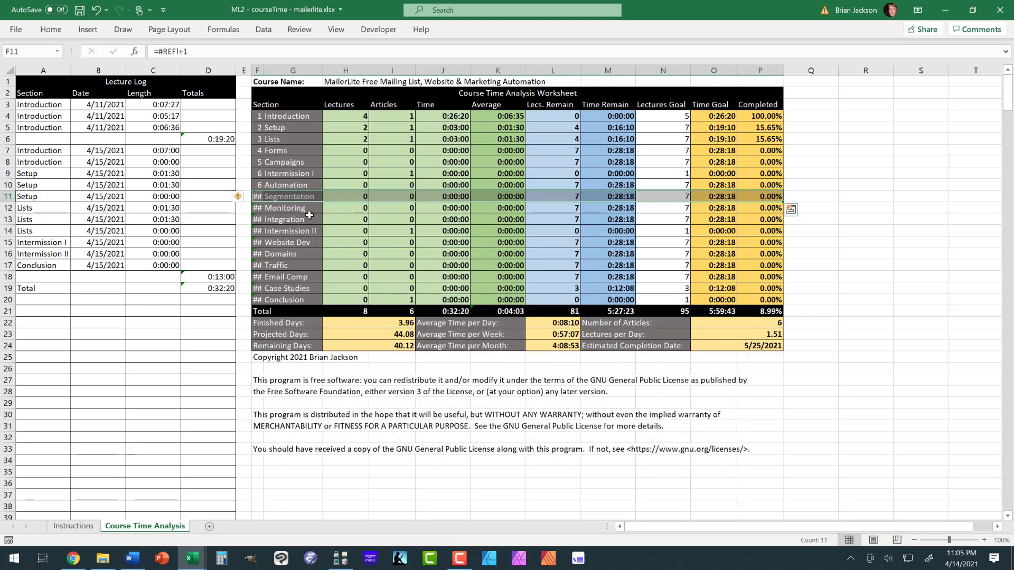
Inspect the section numbering below Automation, and undo both the row deletion and the insertion of the copied cells.
left_click(309, 211)
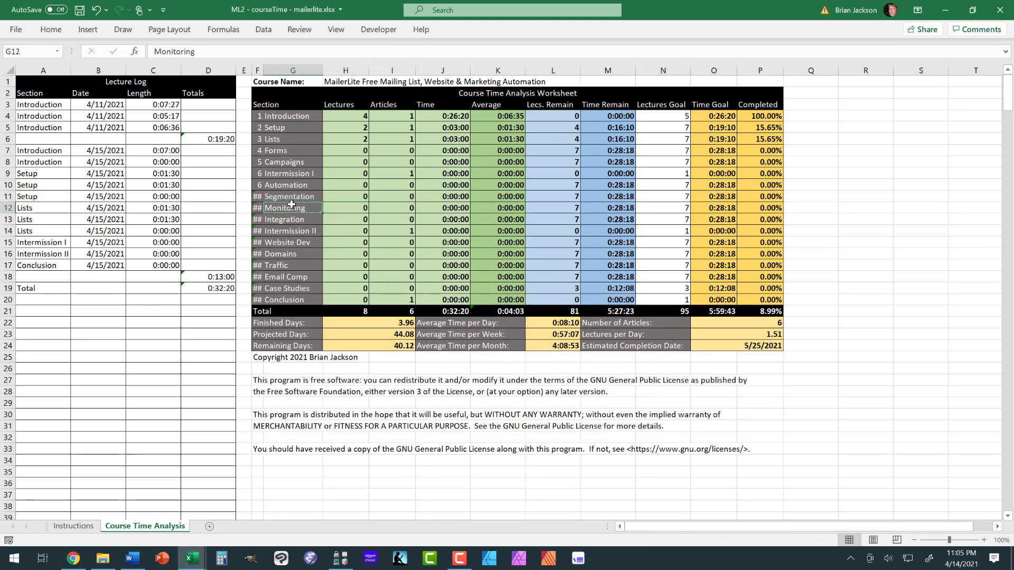
left_click(256, 196)
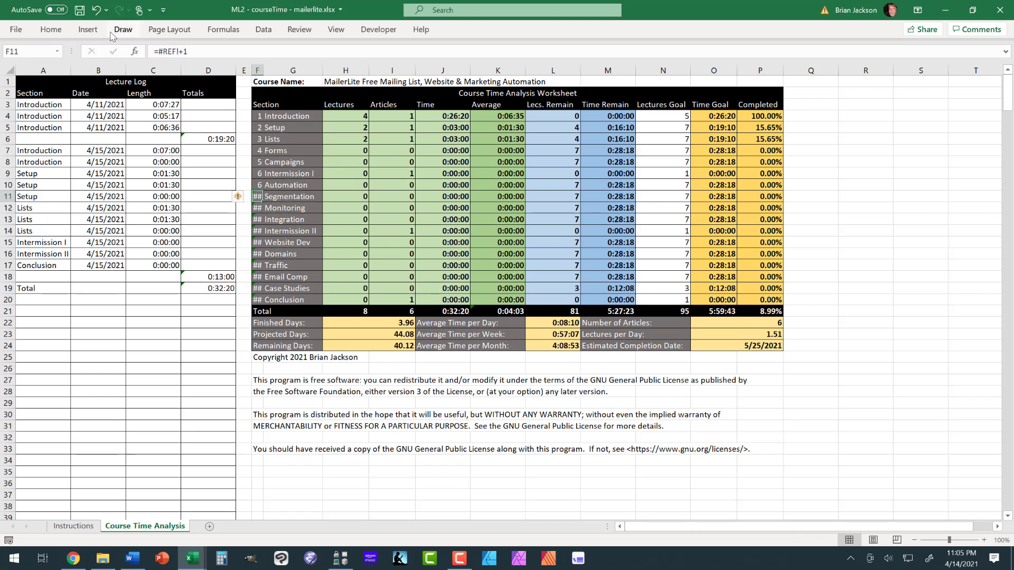
left_click(97, 10)
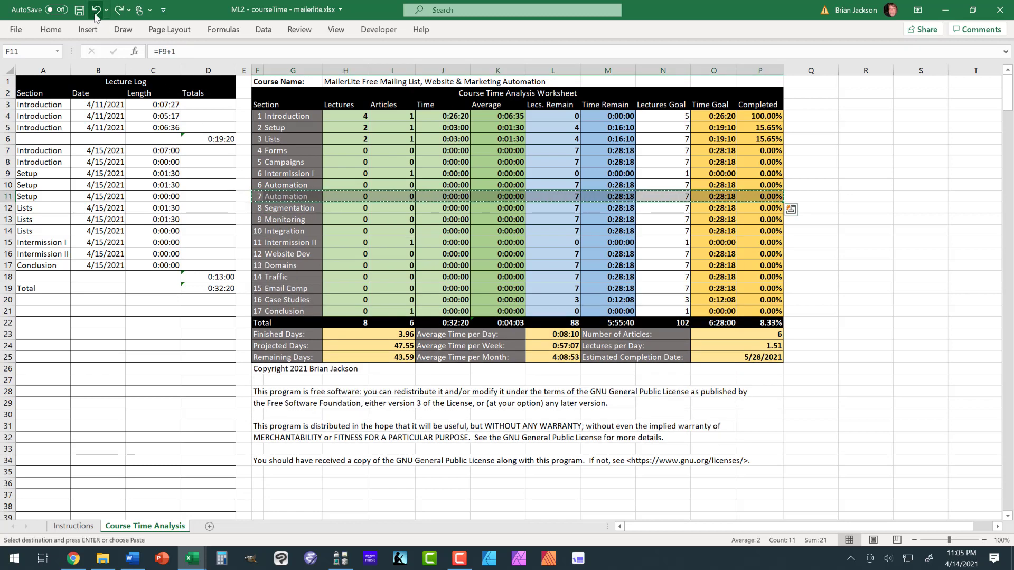
left_click(96, 10)
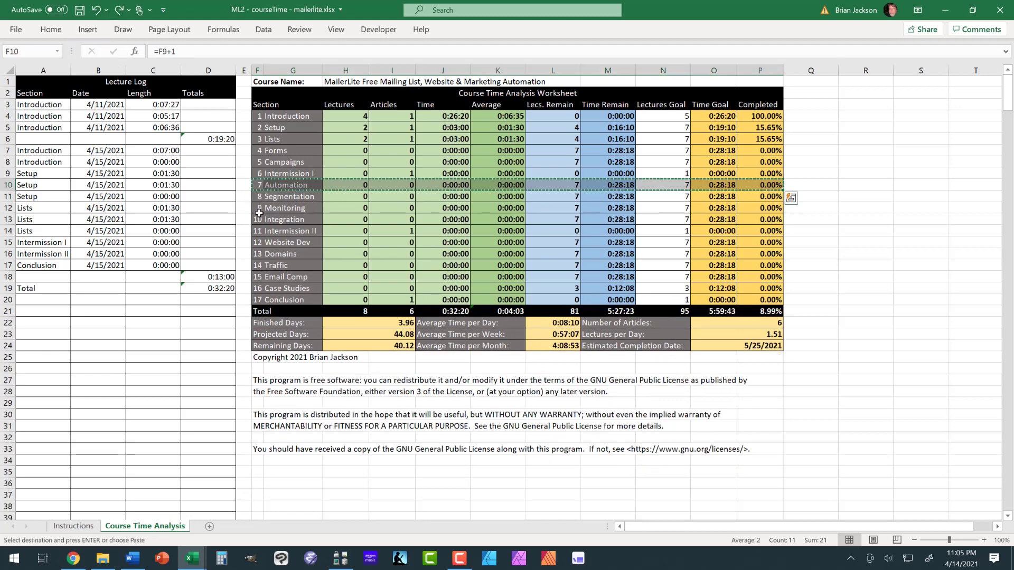
Examine how the first three Introduction entries in the Lecture Log record section, date and length in A3:C5.
left_click(337, 167)
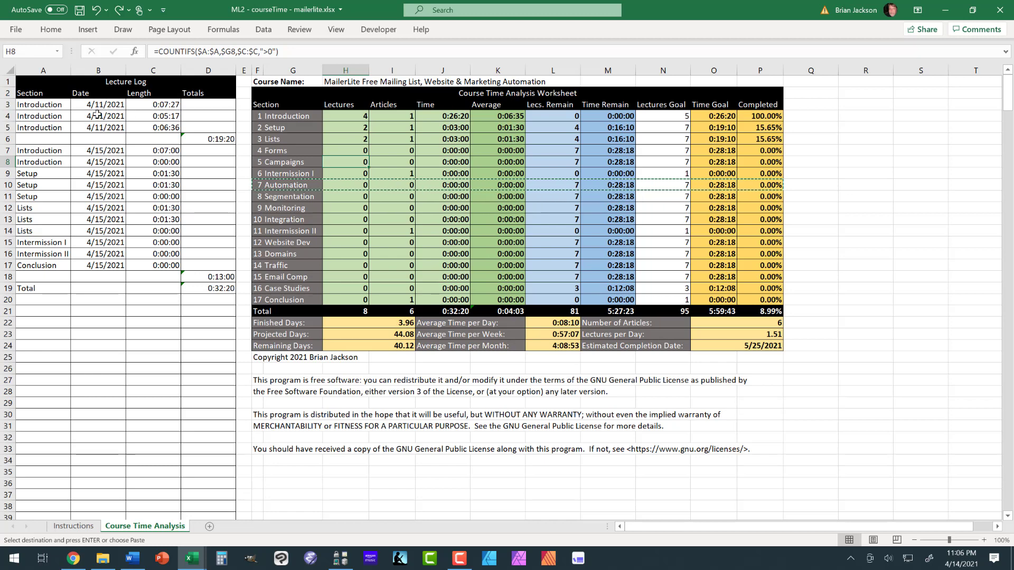
left_click(53, 103)
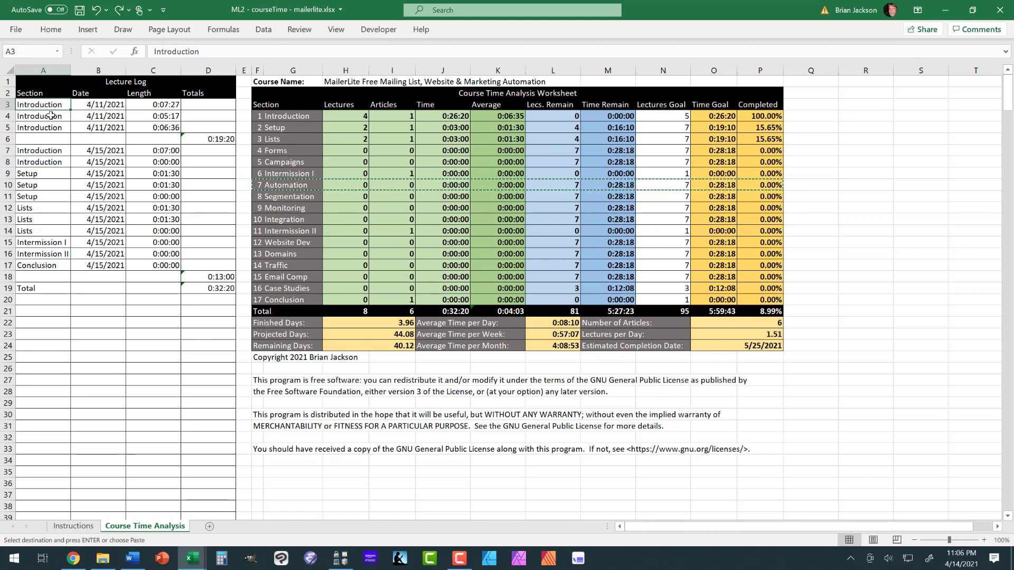
left_click(50, 115)
left_click(53, 135)
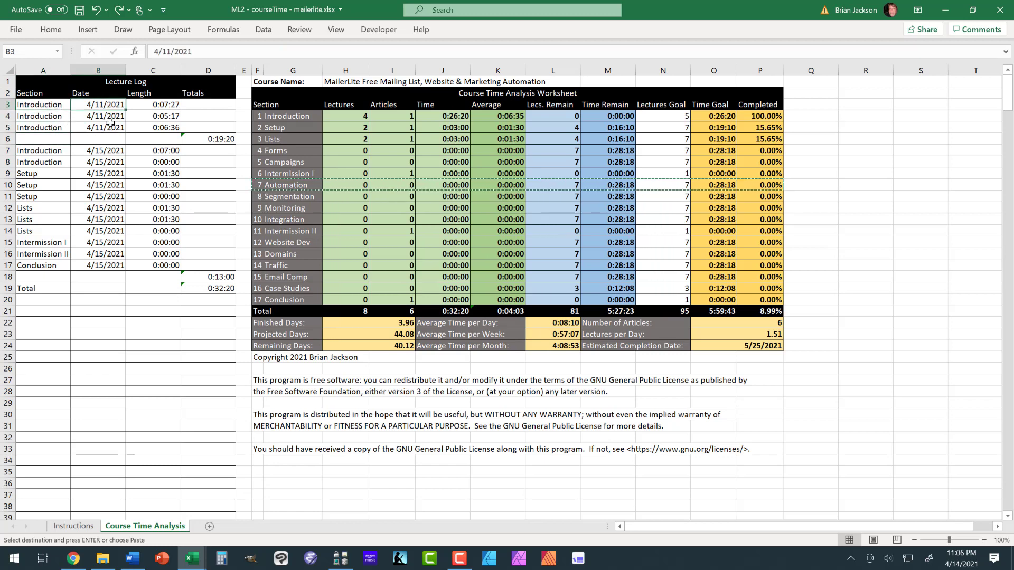
left_click(62, 106)
left_click_drag(61, 106, 61, 129)
left_click(169, 106)
left_click_drag(168, 116, 168, 128)
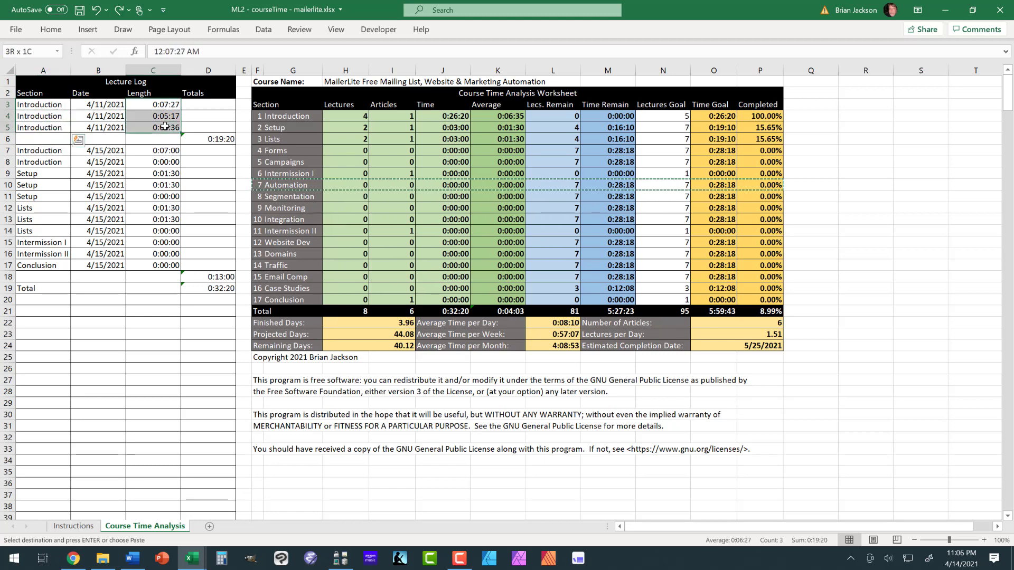
Inspect the Lecture Log totals in D6, D18 and D19, and the worksheet totals for Time, Time Remain and Time Goal.
left_click(210, 140)
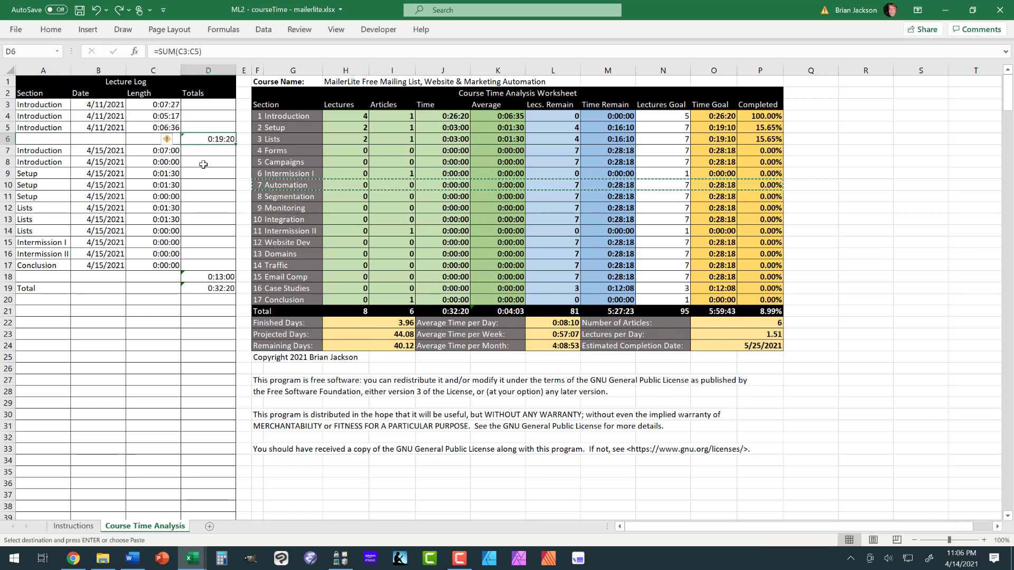
left_click(215, 277)
left_click(216, 289)
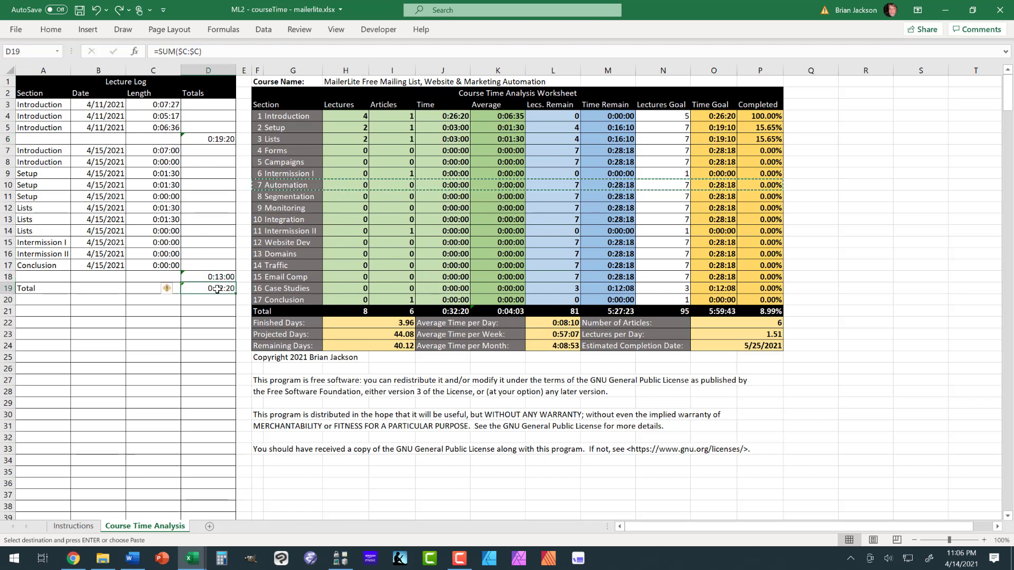
left_click(455, 312)
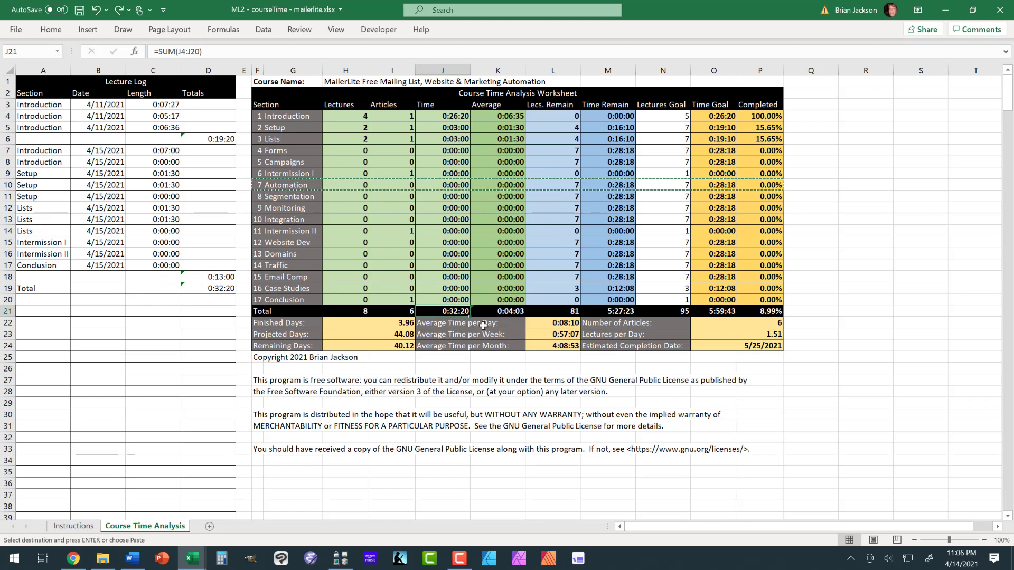
left_click(603, 312)
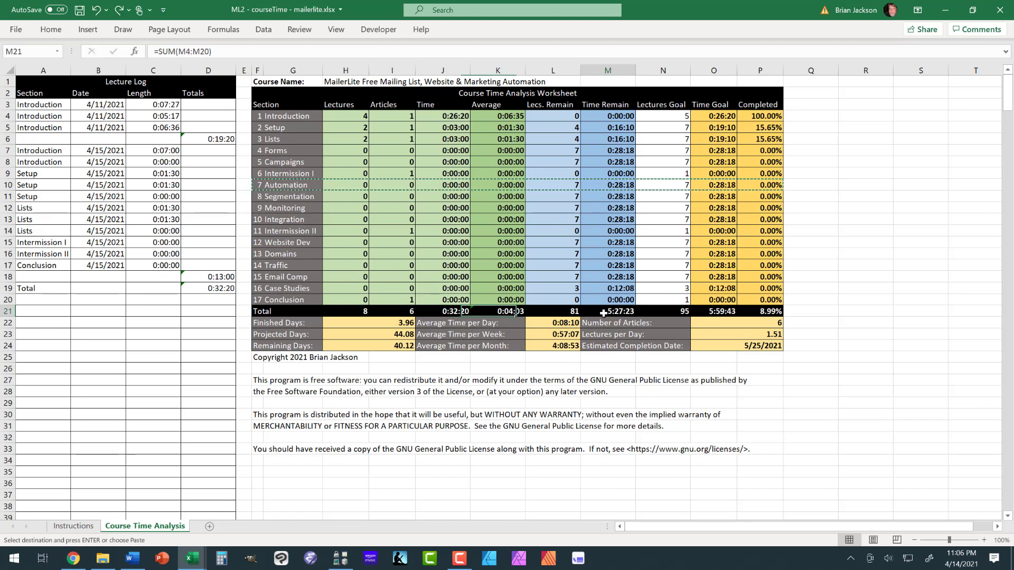
left_click(704, 311)
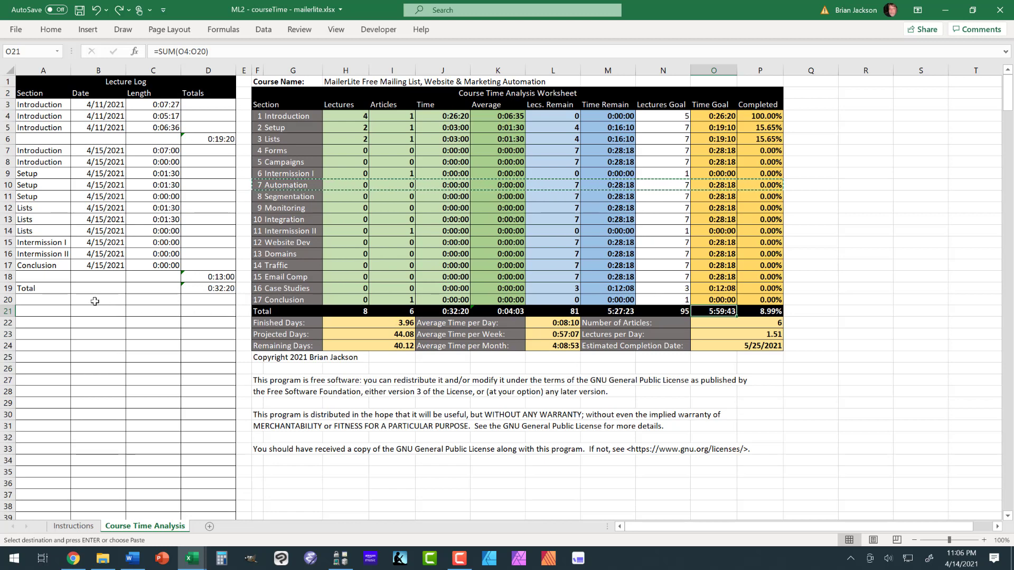
Copy the Lecture Log's Conclusion and subtotal cells A17:D18 and insert the copy at A17 with existing cells shifted down.
left_click(42, 267)
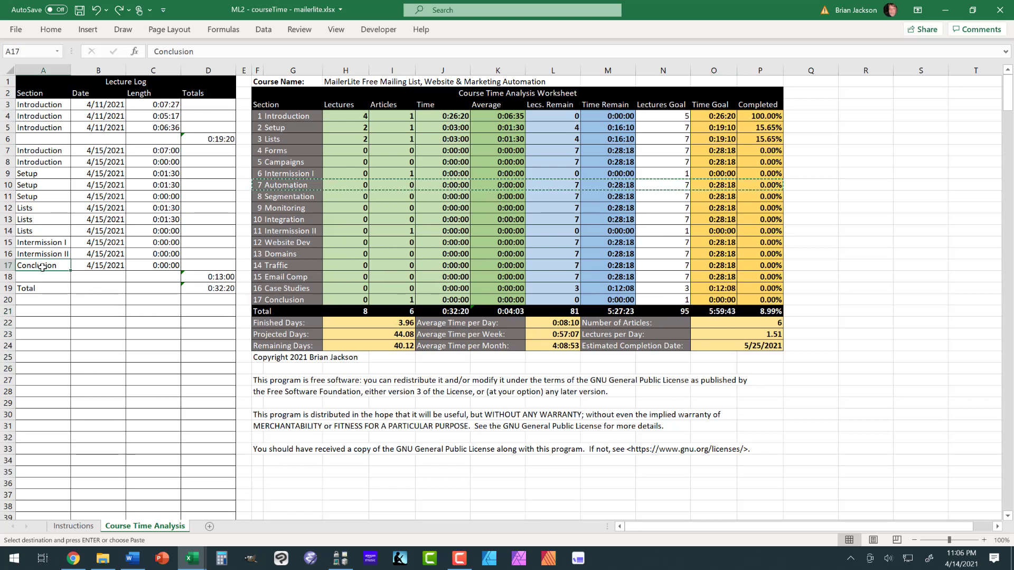
left_click_drag(42, 267, 204, 271)
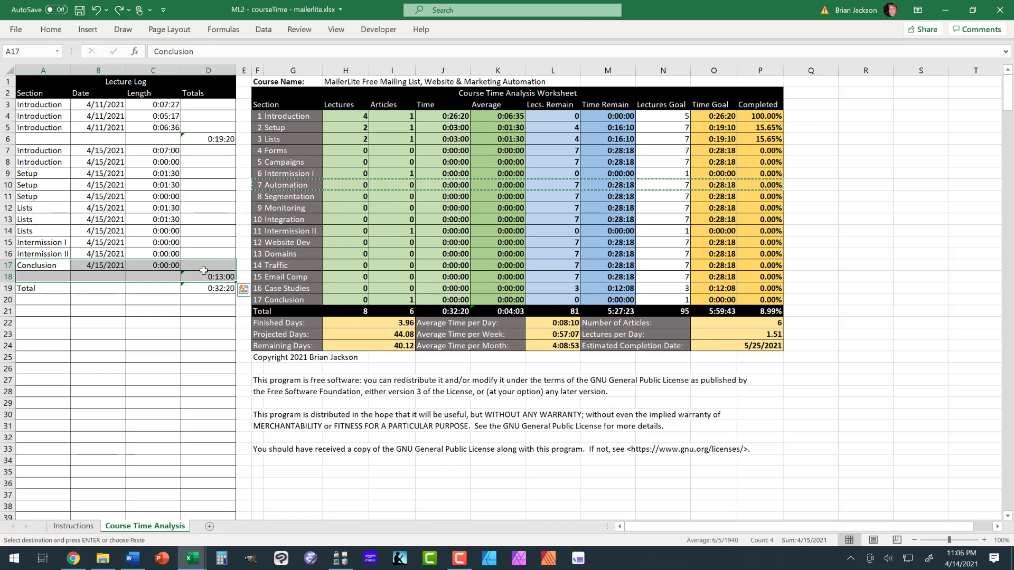
right_click(201, 271)
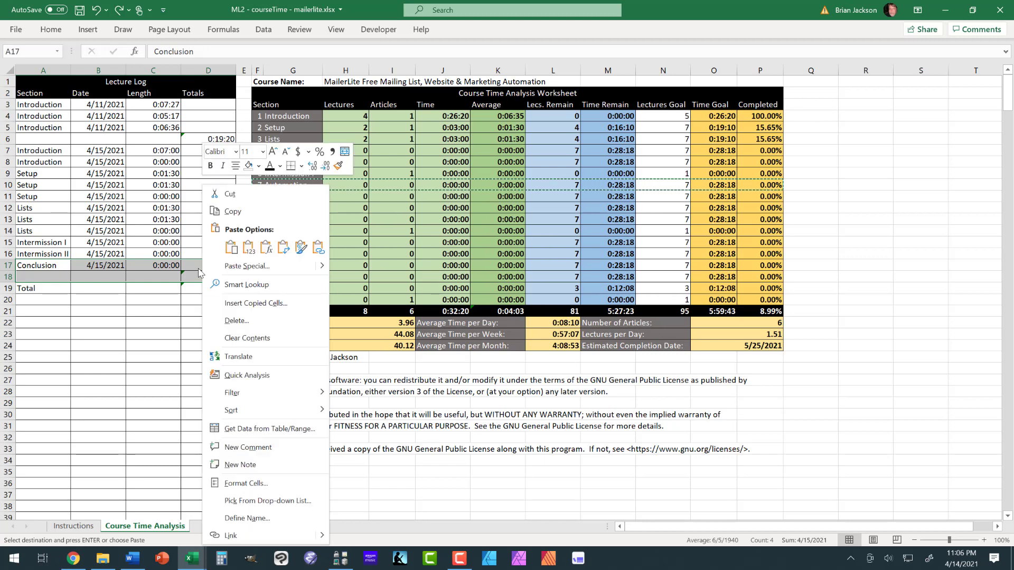
left_click(230, 212)
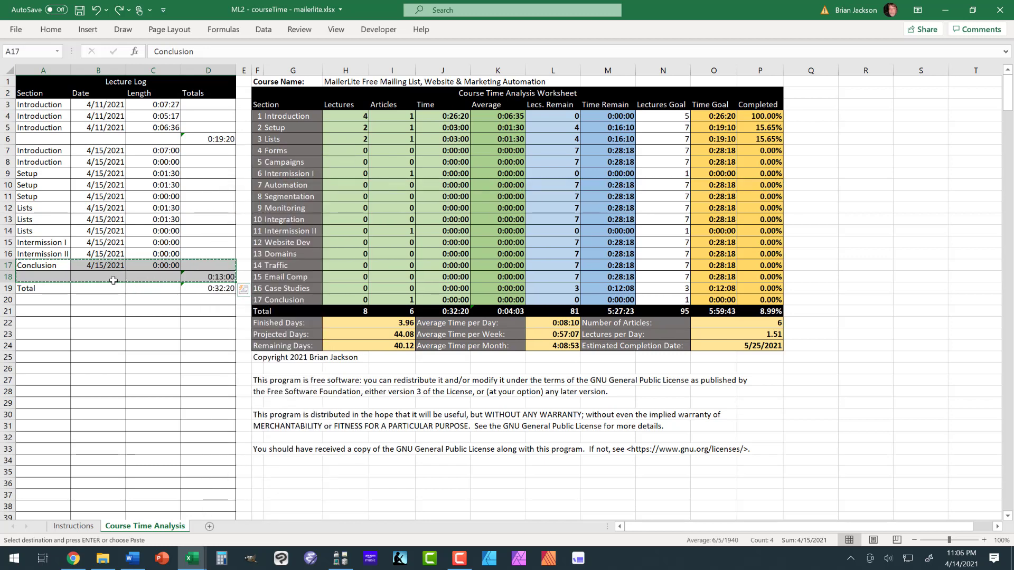
right_click(82, 276)
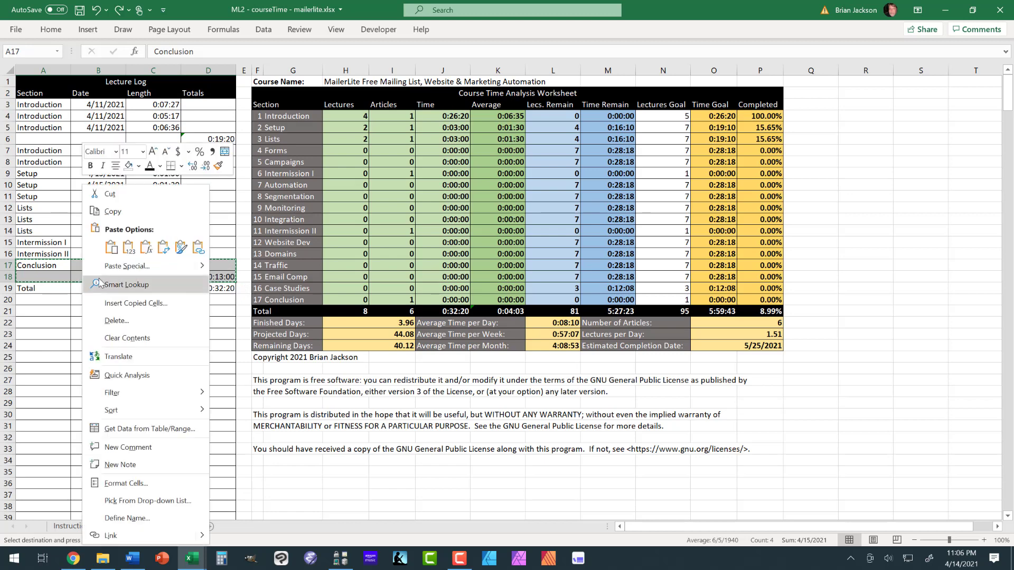
left_click(121, 304)
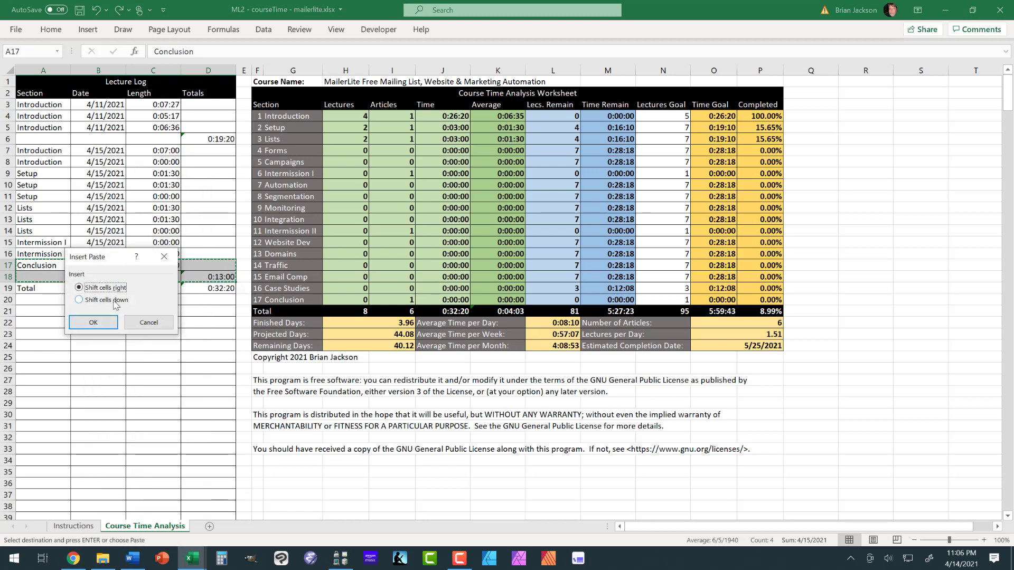
left_click(80, 301)
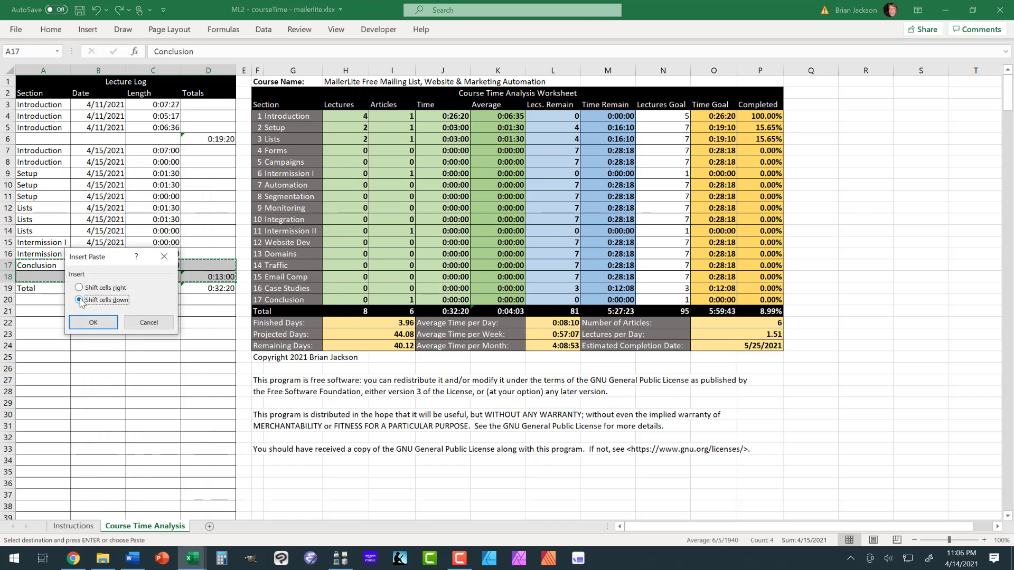
left_click(95, 322)
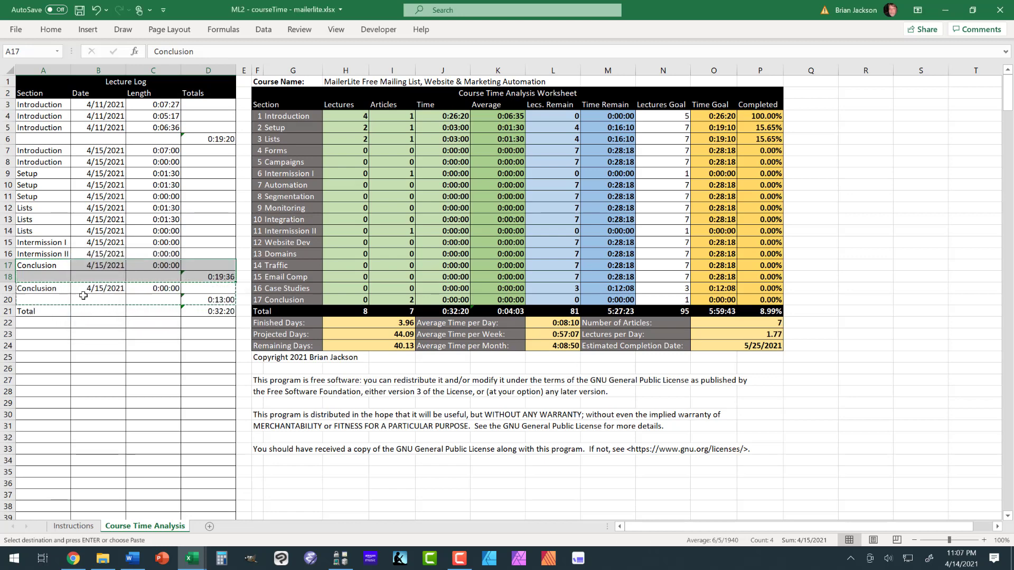
Change the date of the lower Conclusion entry in B19 to 4/16/2021.
left_click(104, 288)
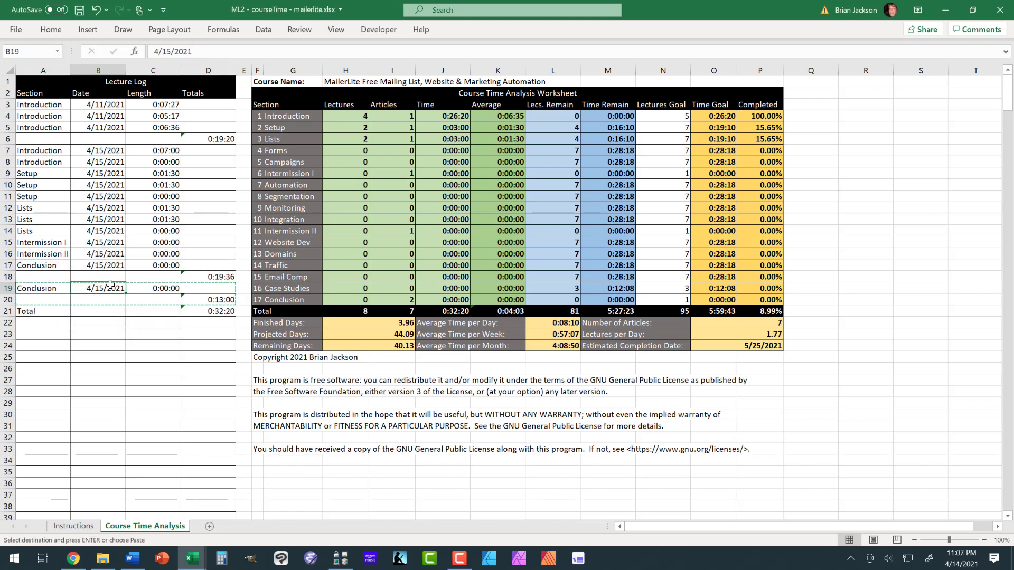
left_click(170, 50)
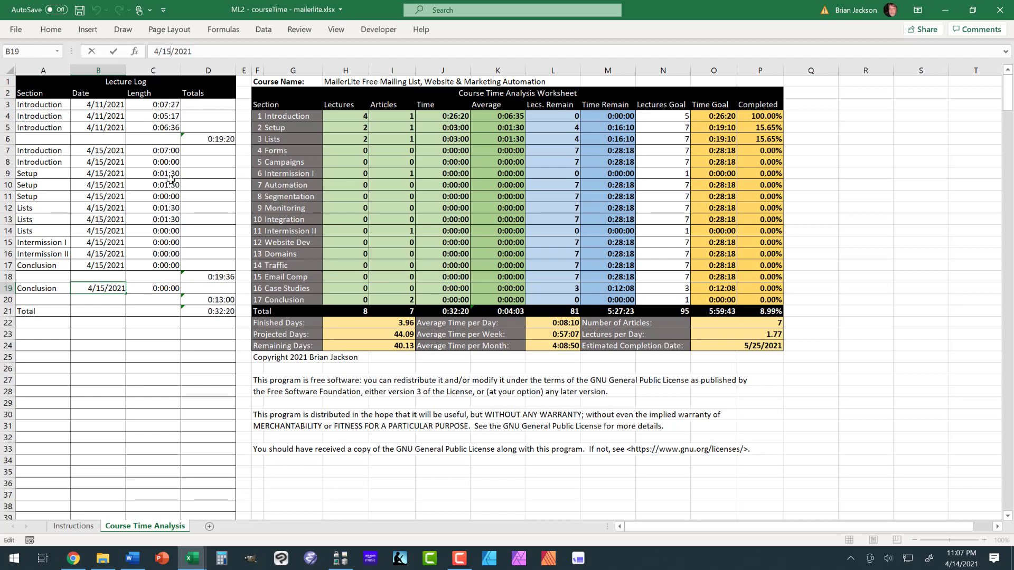
key("BackSpace")
type("6")
left_click(163, 243)
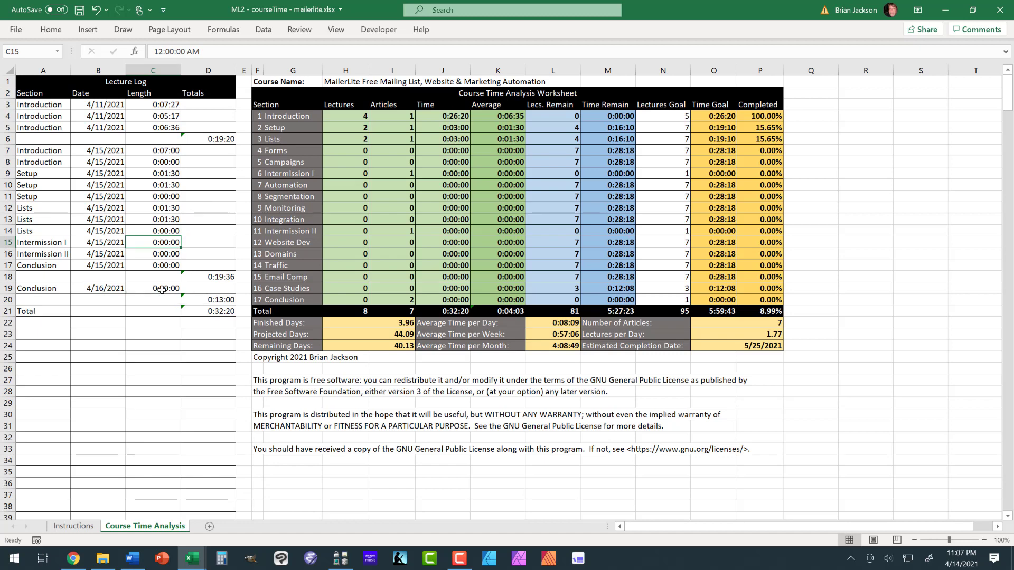
Edit the SUM formula in D20 so the subtotal covers only the length in C19.
left_click(210, 300)
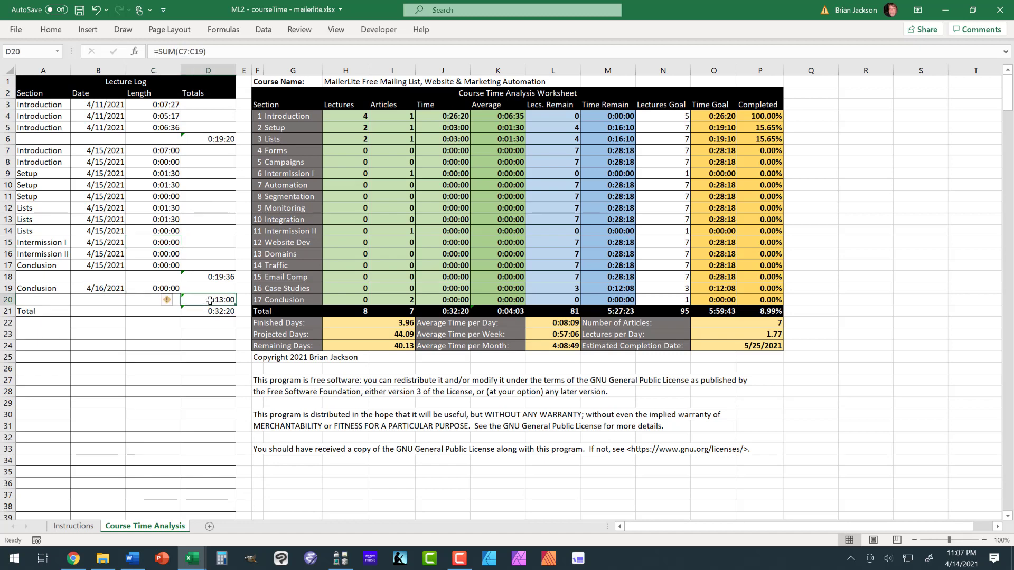
mouse_move(164, 302)
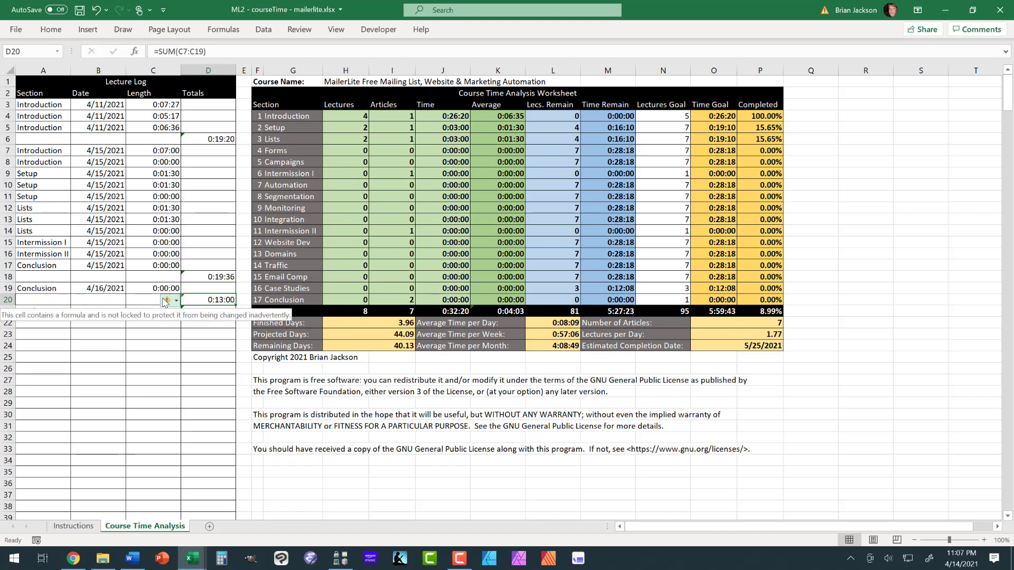
left_click(184, 53)
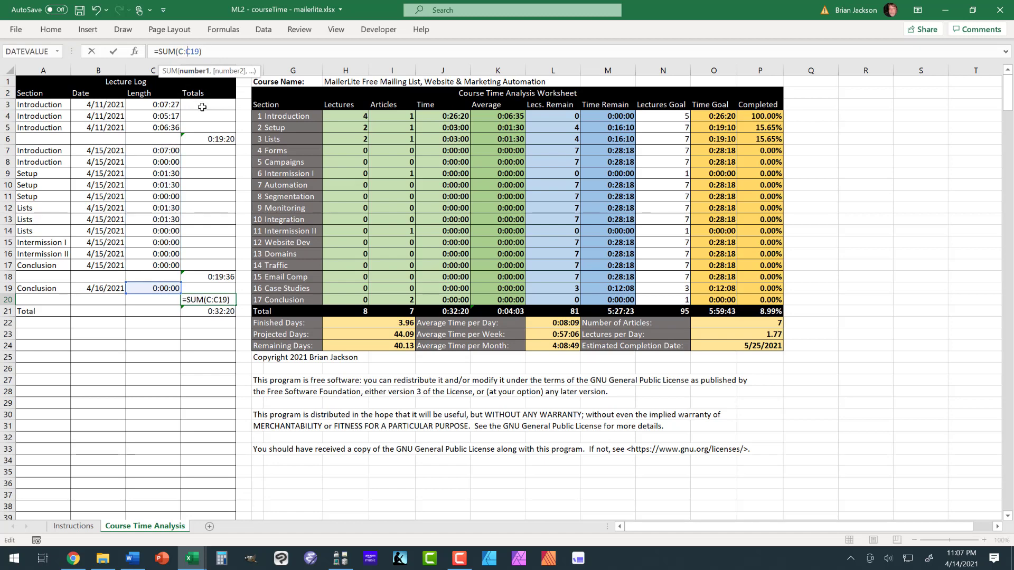
key("Return")
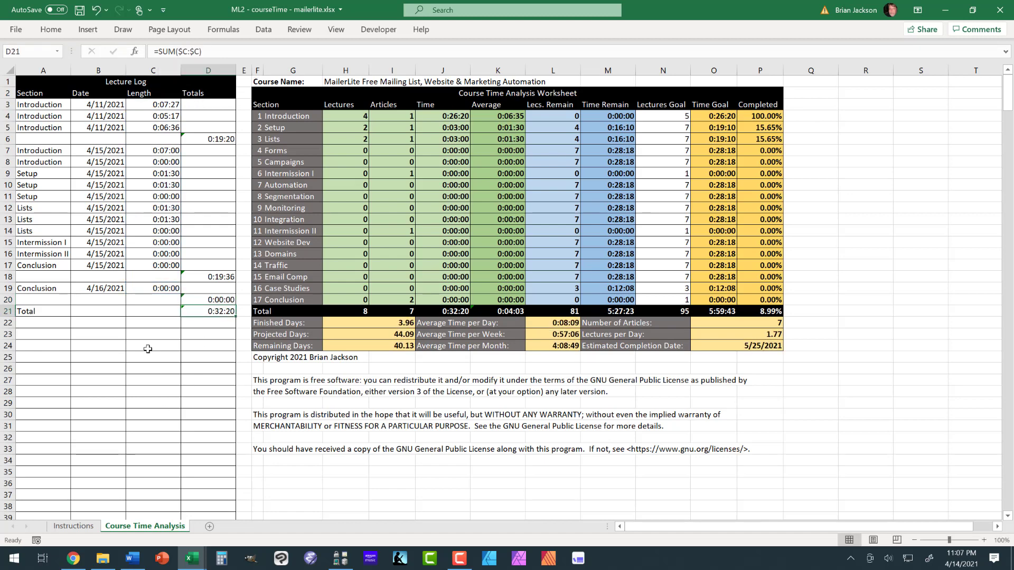
Set the length of the 4/16/2021 Conclusion entry in C19 to 0:01:00 and check the overall total in D21.
left_click(152, 289)
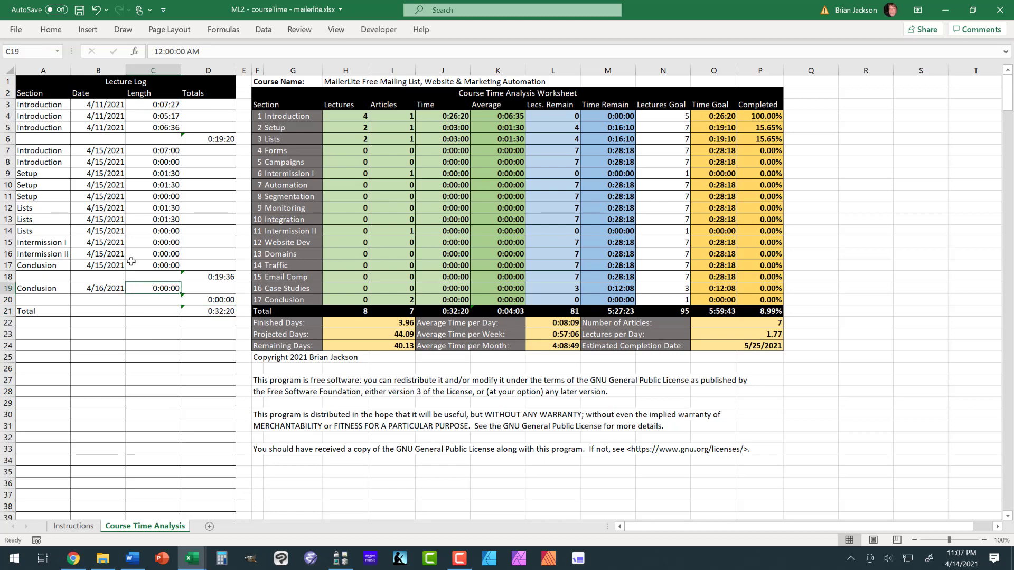
type("0")
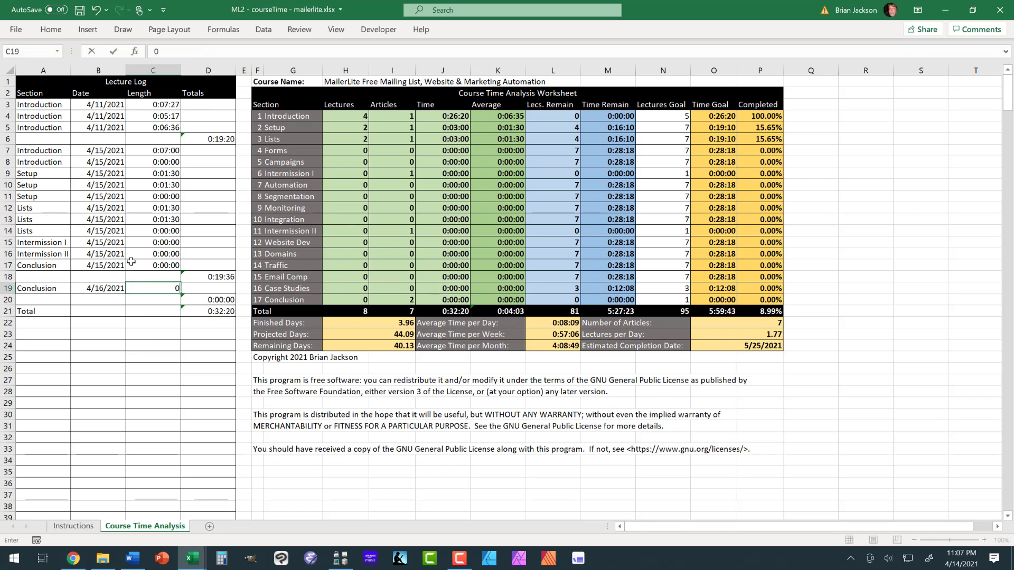
type(":1:0")
key("Return")
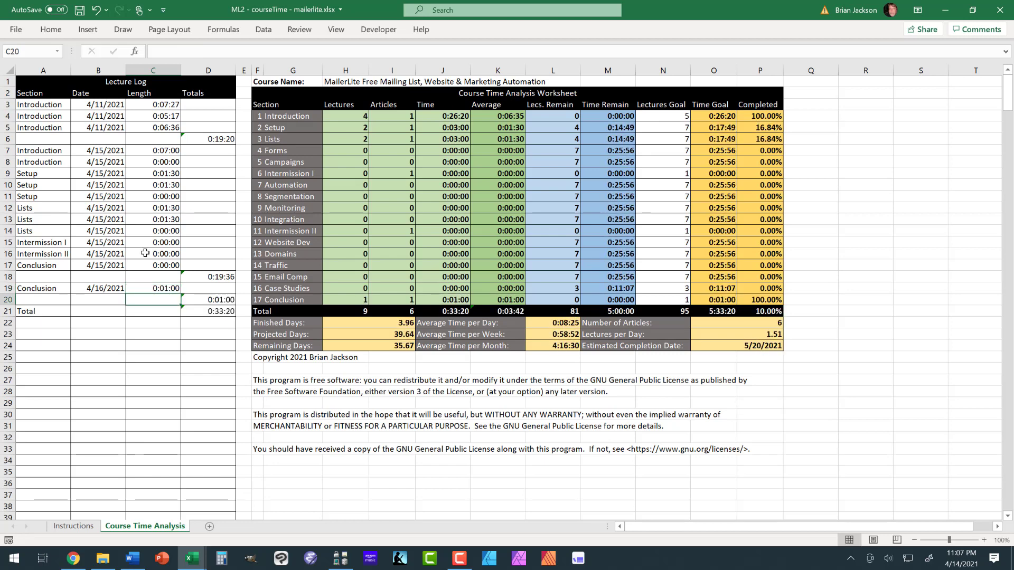
left_click(203, 310)
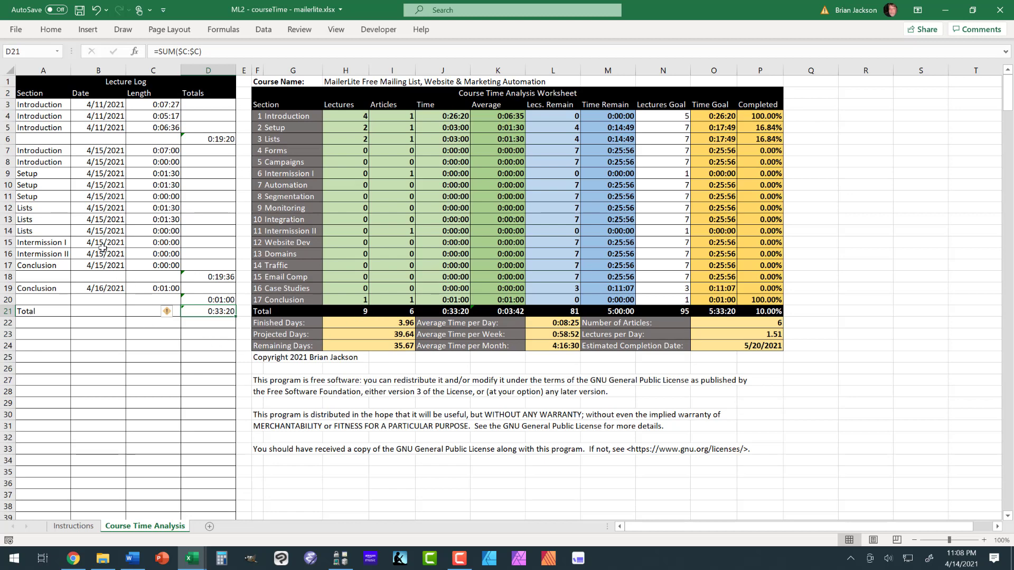
Undo the length, subtotal formula and date changes as well as the insertion of the copied Lecture Log cells.
left_click(97, 11)
left_click(97, 12)
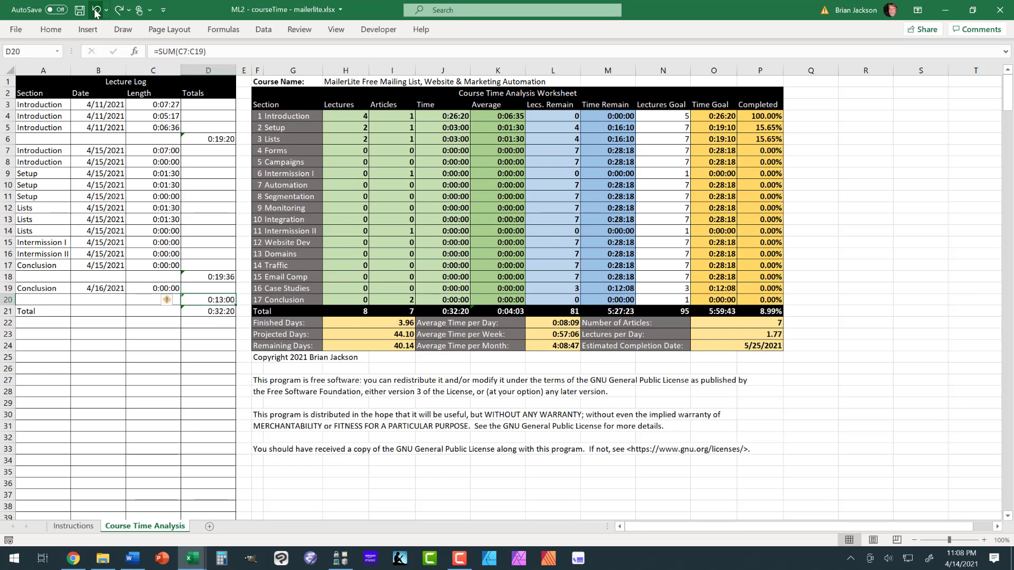
left_click(96, 12)
left_click(97, 11)
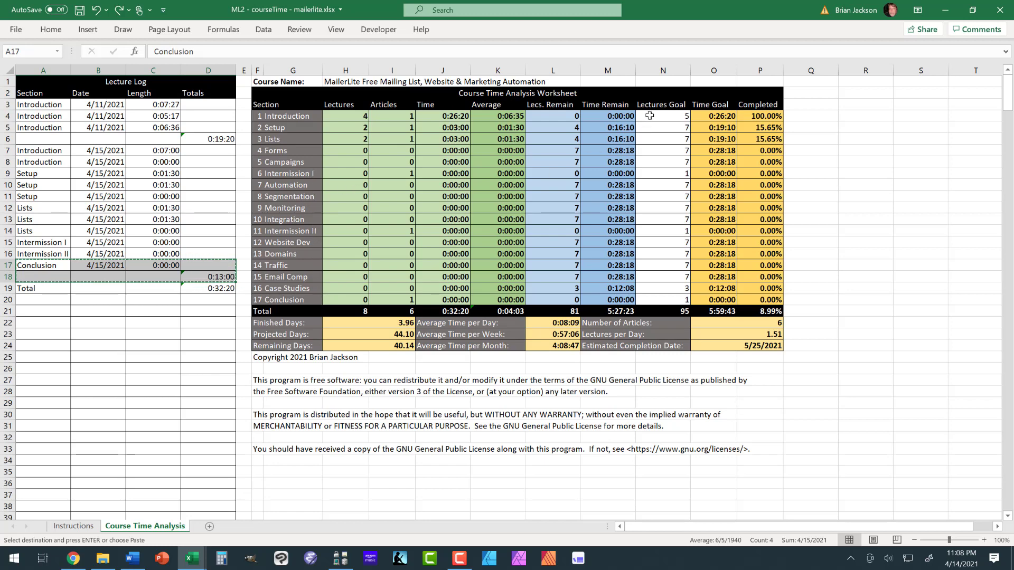
Review the Lectures Goal values in N4:N20, the Lecture Log entries from A3, and the summary statistics in rows 22 to 24.
left_click_drag(650, 115, 651, 299)
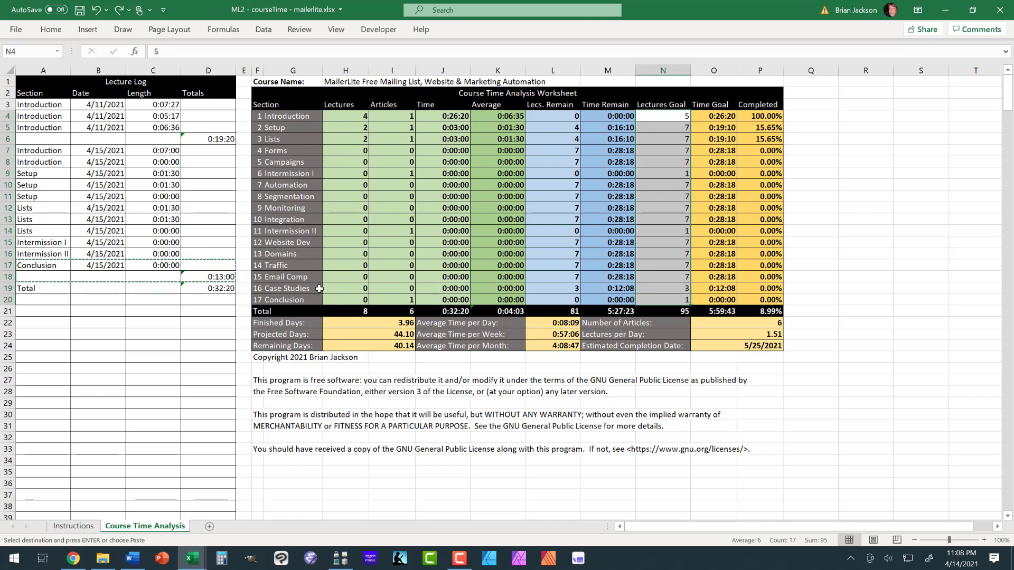
left_click_drag(21, 105, 214, 273)
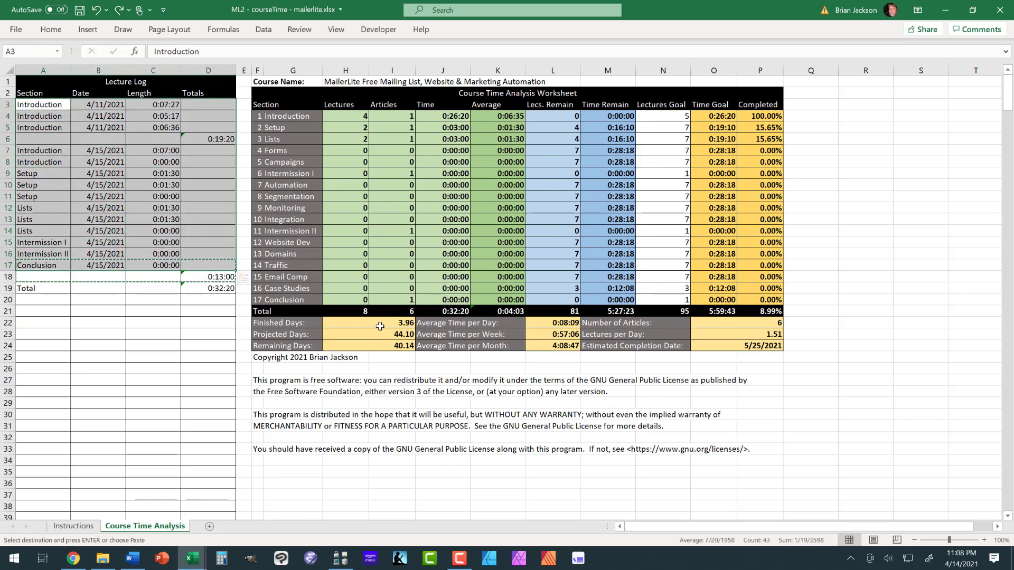
left_click_drag(364, 322, 733, 351)
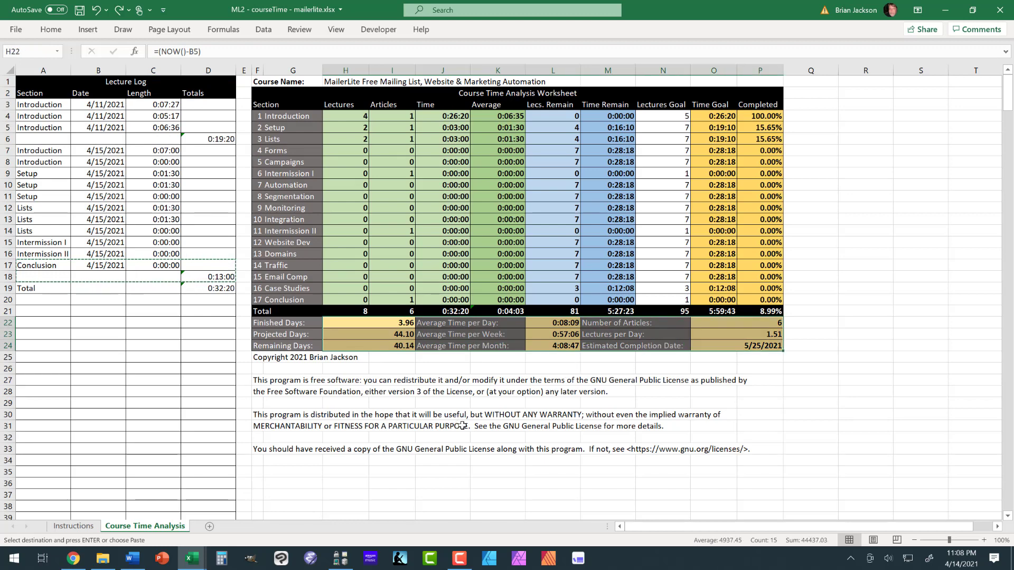